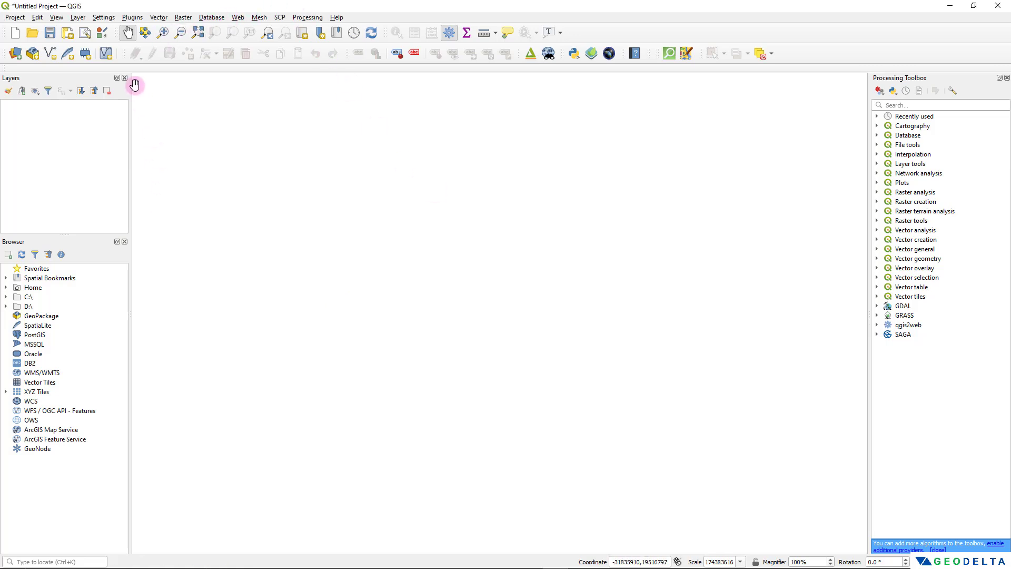
# Find QuickMapServices in the plugin manager and install version 0.19.28.
pyautogui.click(132, 17)
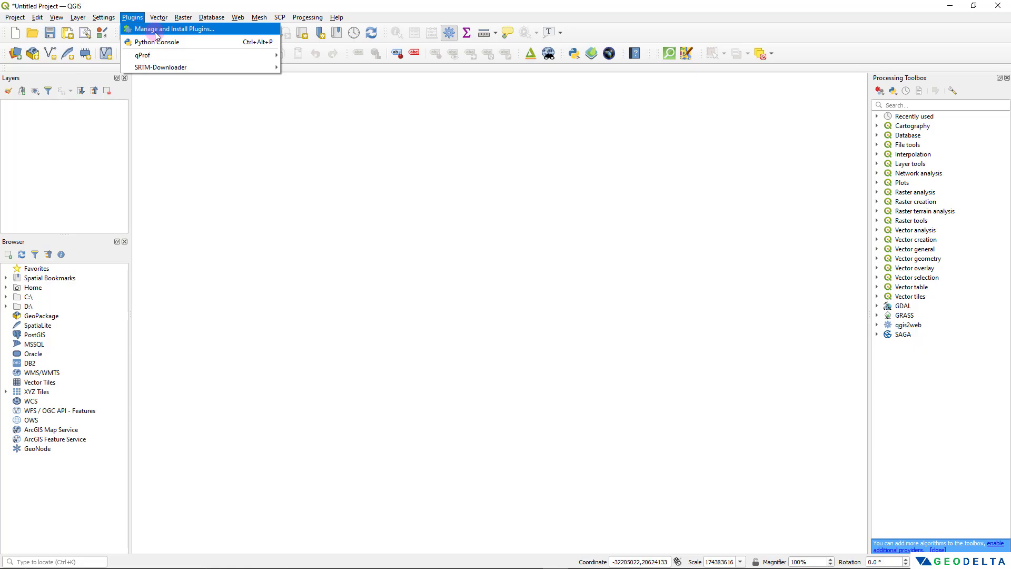
pyautogui.click(188, 34)
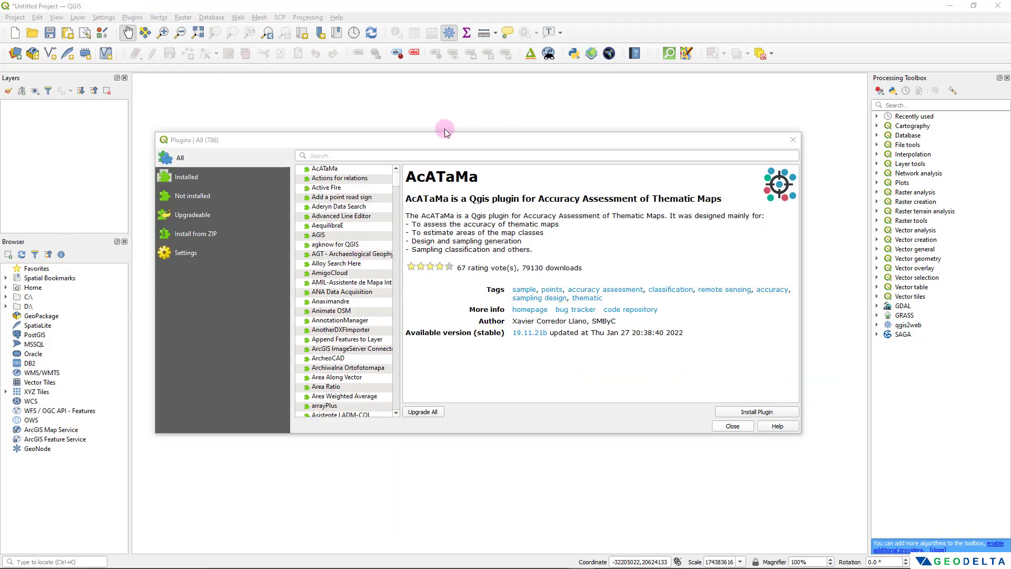
pyautogui.click(387, 156)
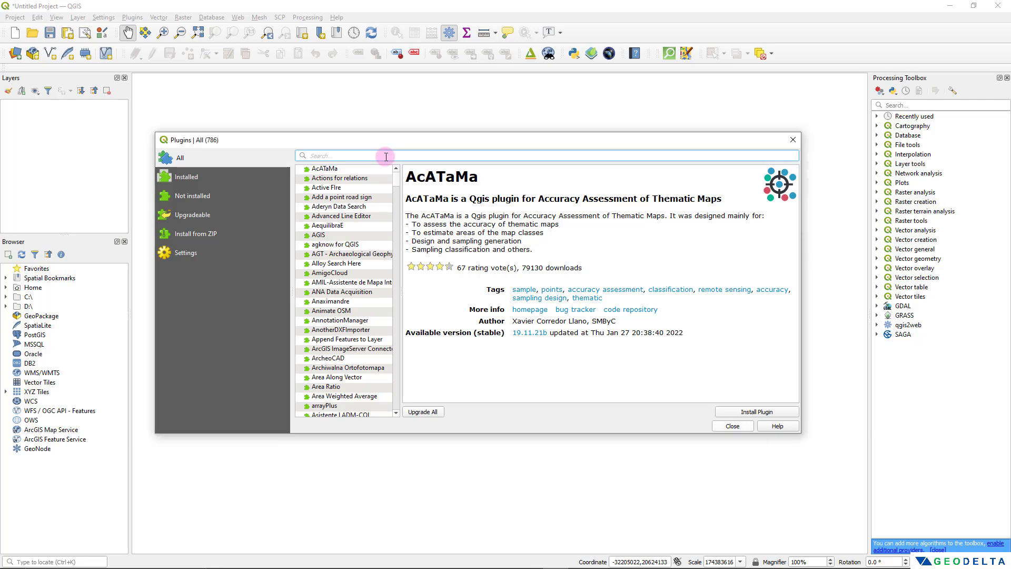
pyautogui.write('QuickMapServices')
pyautogui.click(347, 179)
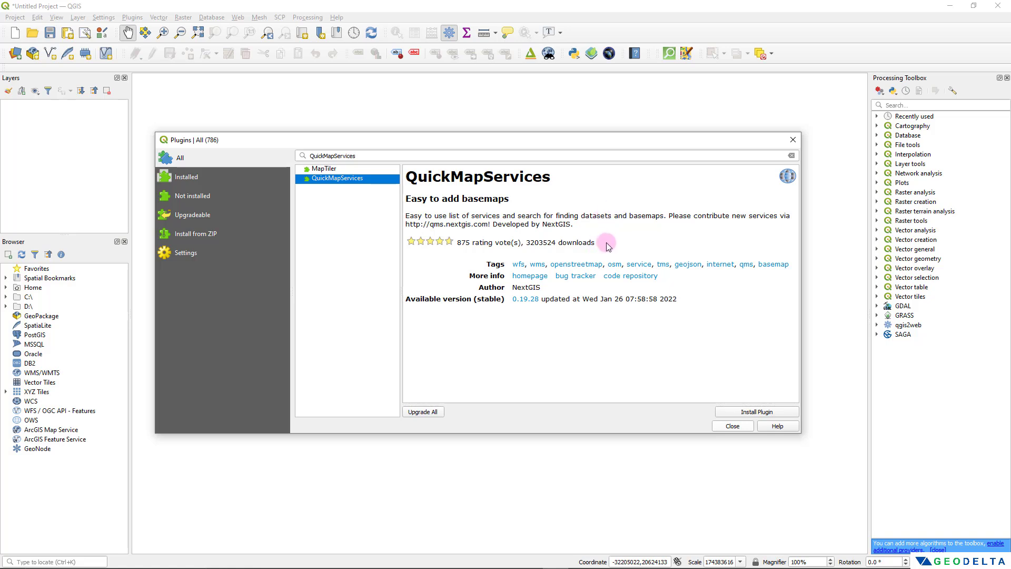
pyautogui.click(742, 416)
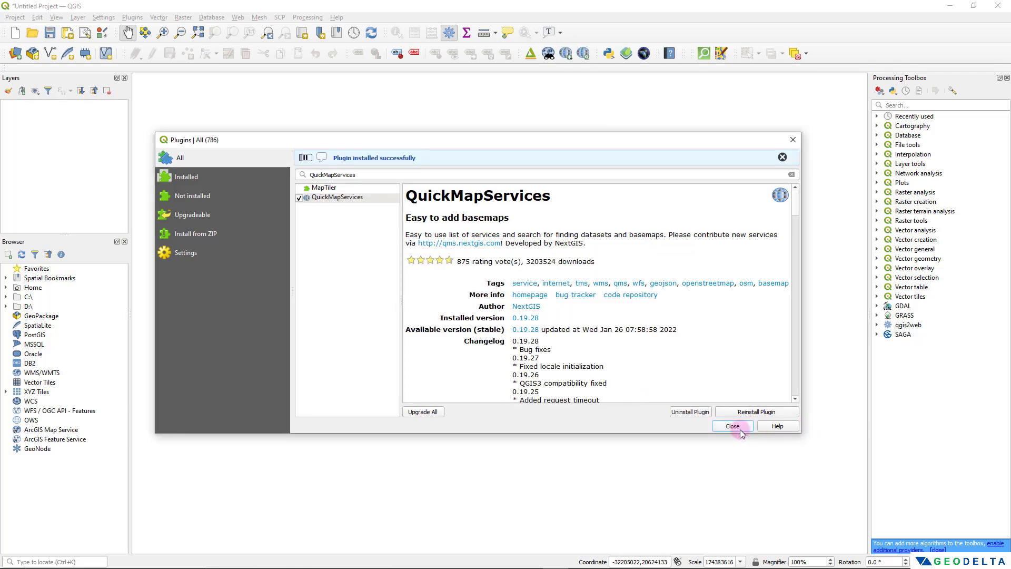
# Close the plugin manager and add the OSM Standard basemap from QuickMapServices.
pyautogui.click(733, 427)
pyautogui.click(238, 17)
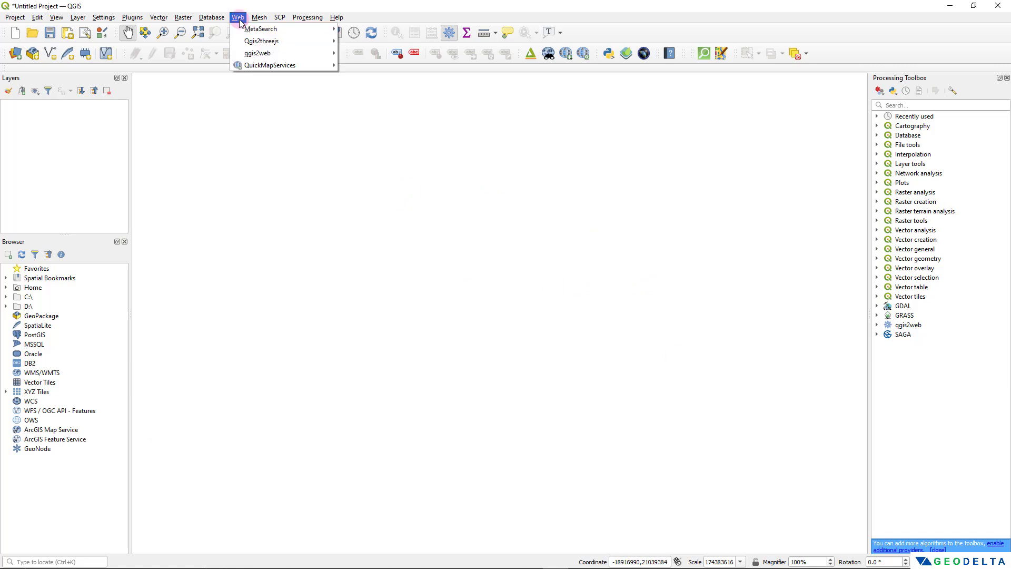
pyautogui.moveTo(270, 71)
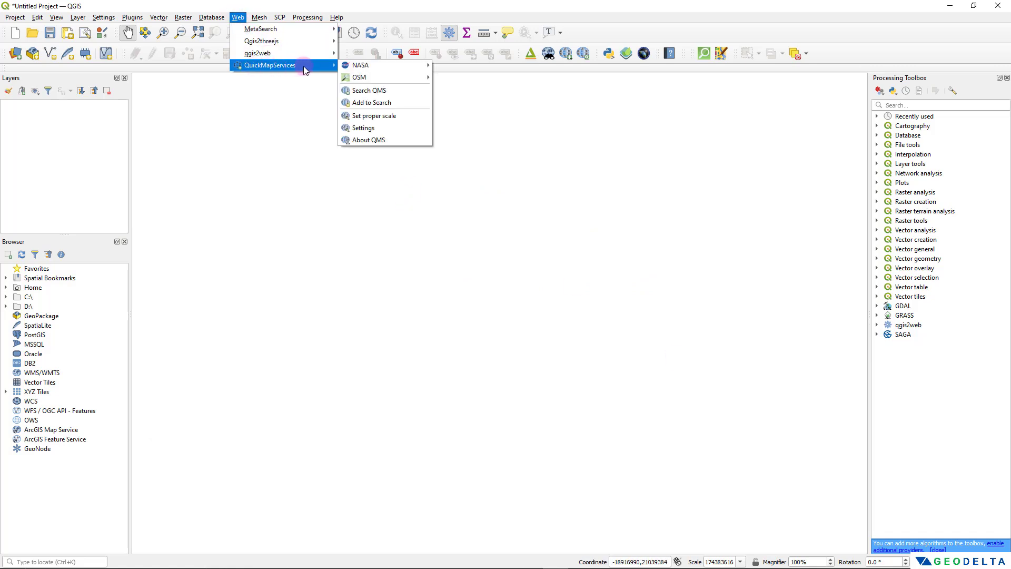
pyautogui.moveTo(368, 80)
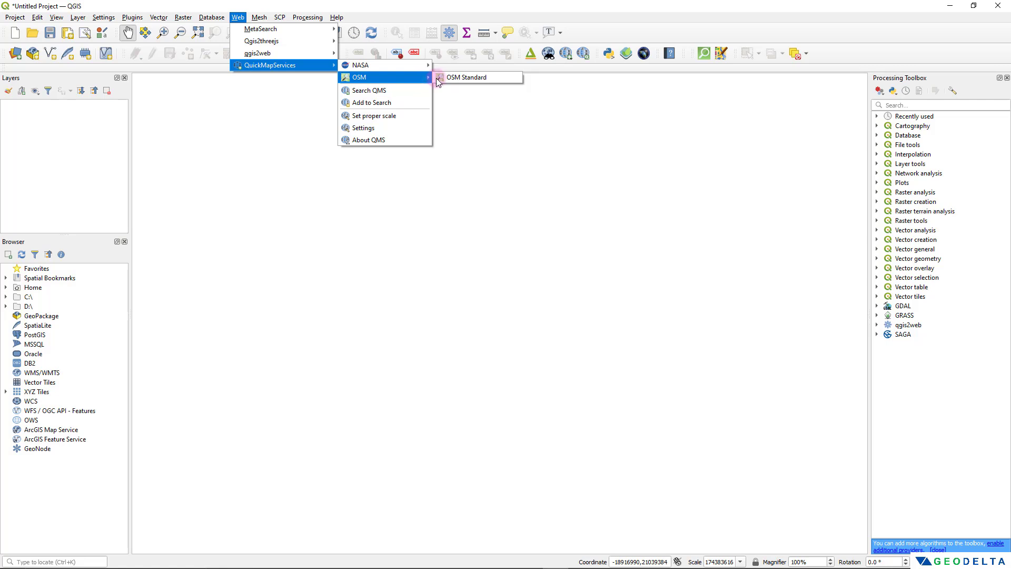
pyautogui.click(467, 78)
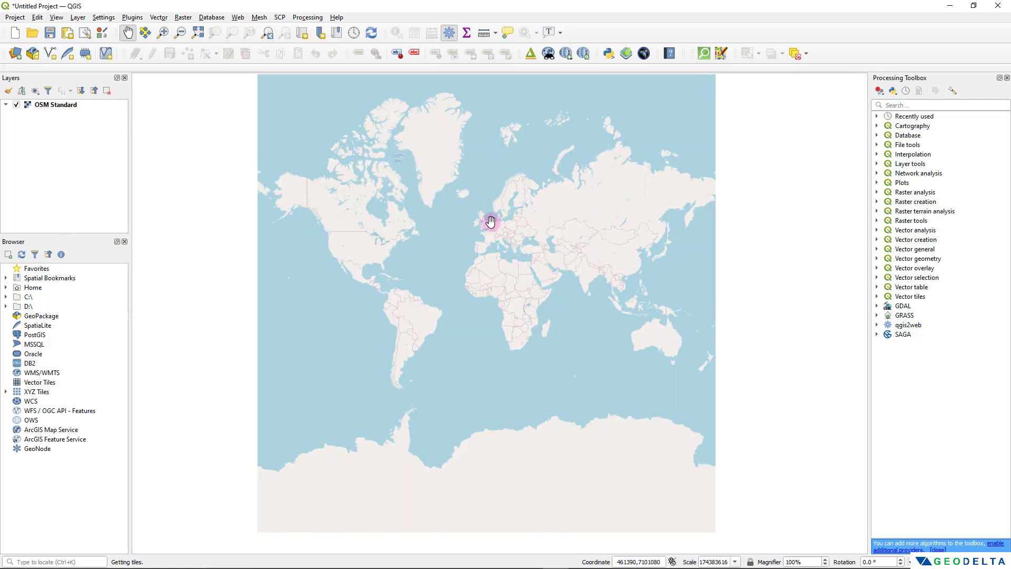
# Zoom and pan the basemap onto the Bowes and Barnard Castle area of the North Pennines.
pyautogui.scroll(5, 490, 222)
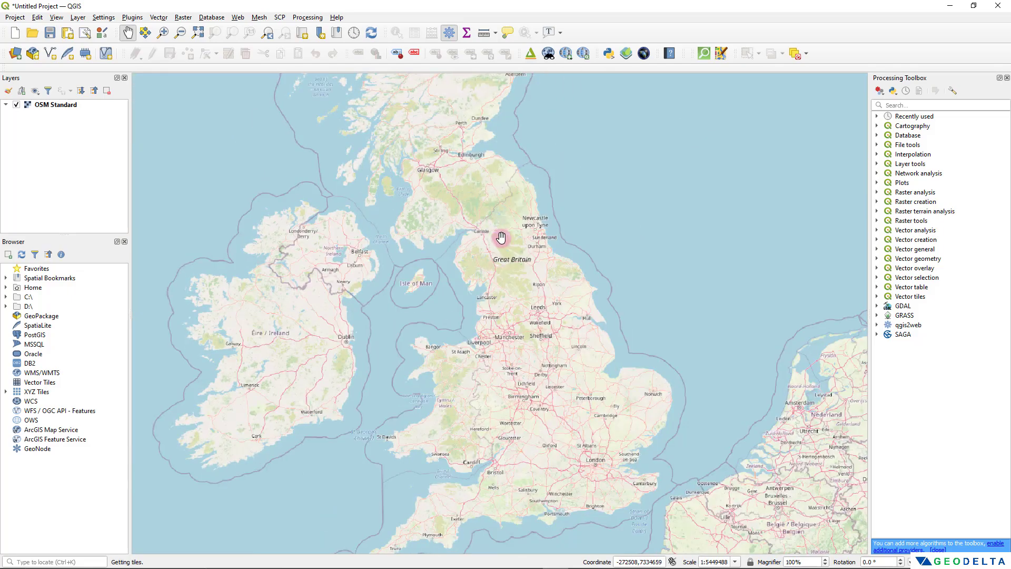
pyautogui.scroll(3, 501, 238)
pyautogui.moveTo(576, 354); pyautogui.dragTo(563, 303)
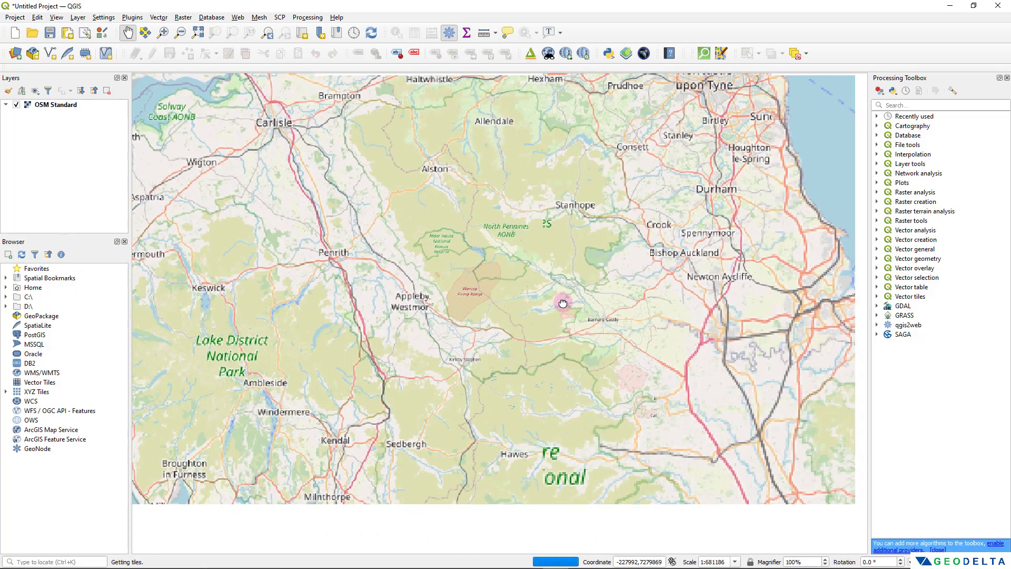
pyautogui.scroll(2, 569, 323)
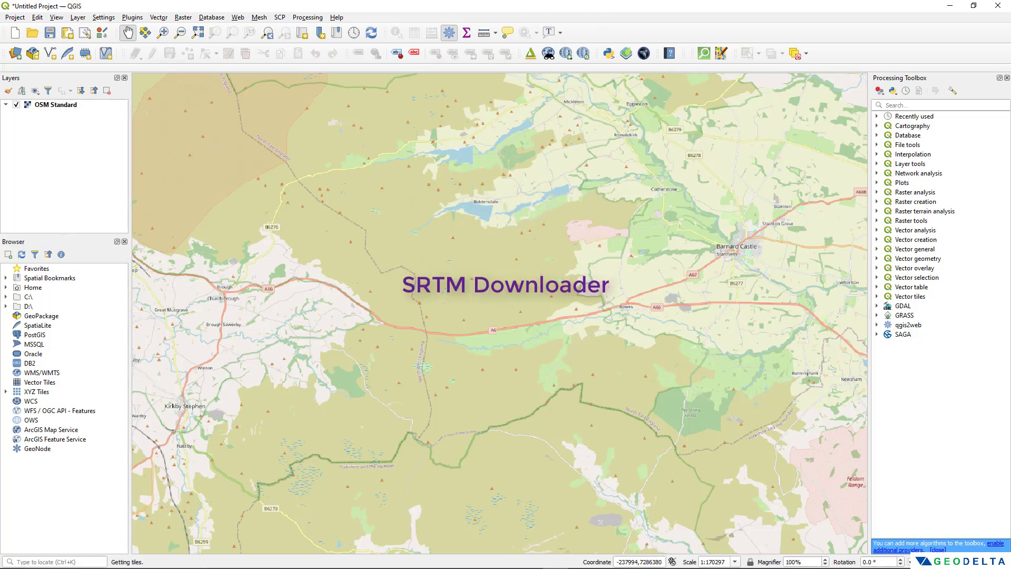
# Search the plugin manager for SRTM and view SRTM-Downloader details (3.1.13 installed, 3.1.17 available).
pyautogui.click(132, 18)
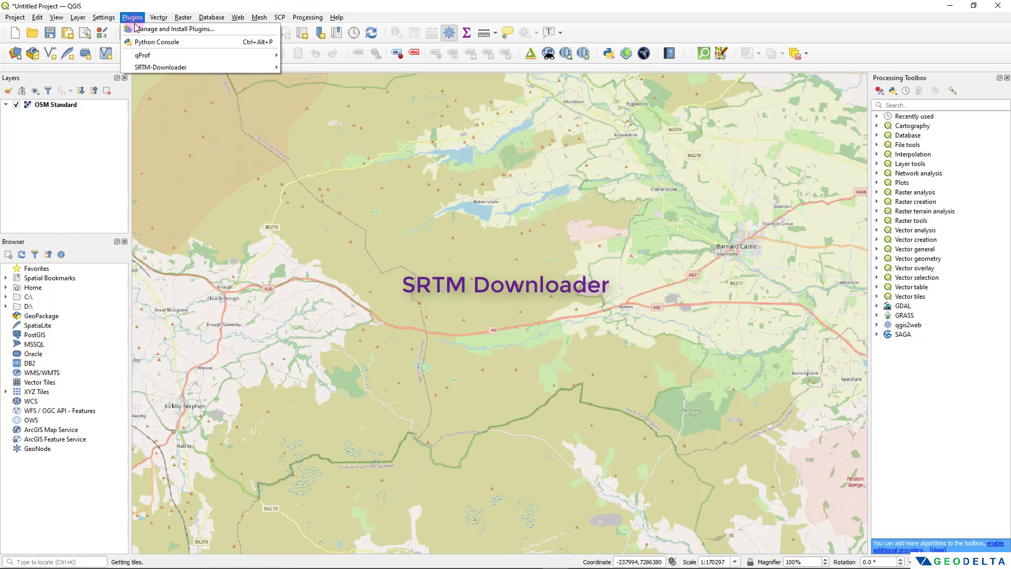
pyautogui.click(138, 29)
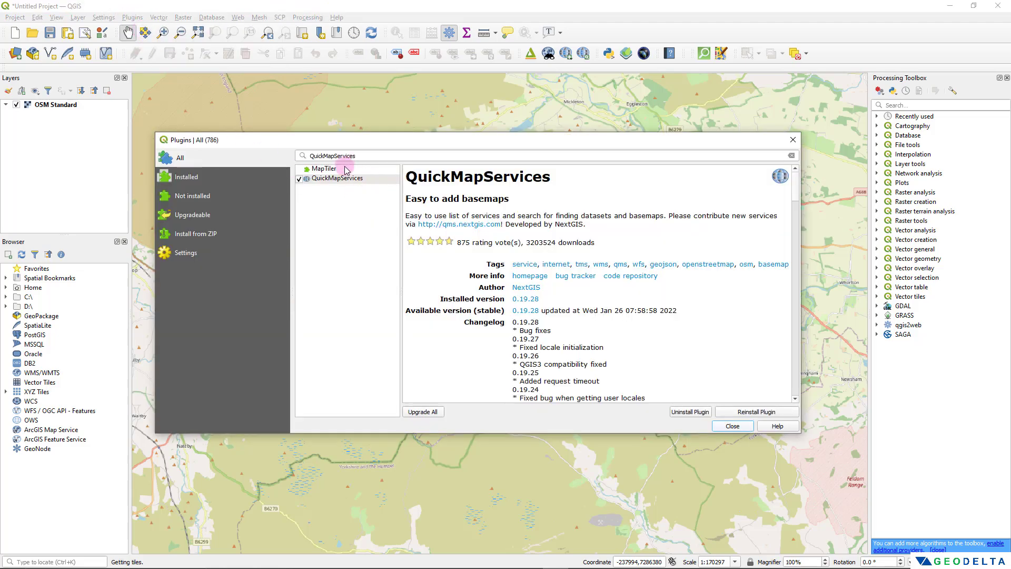
pyautogui.moveTo(367, 151); pyautogui.dragTo(296, 150)
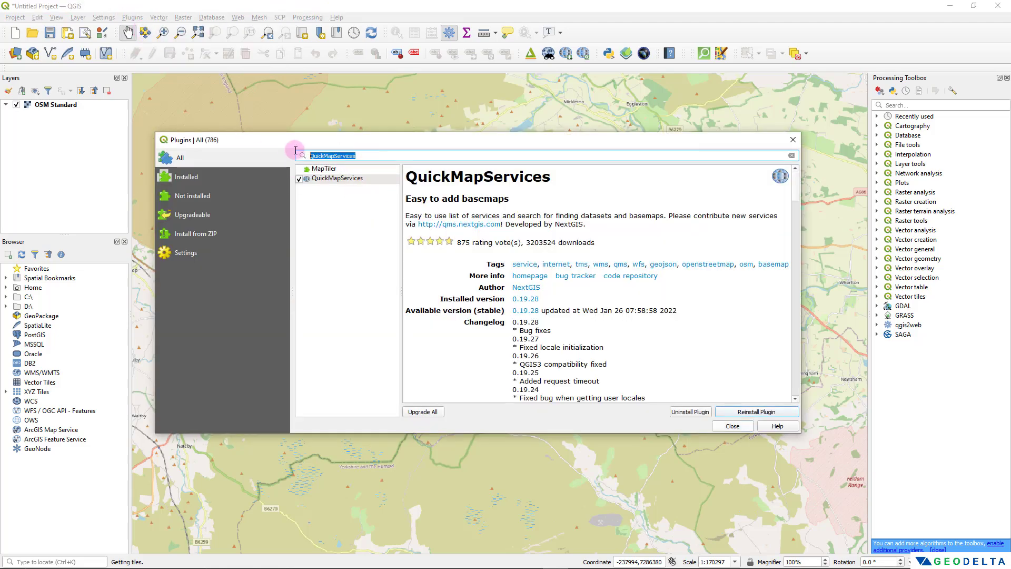
pyautogui.write('SRTM')
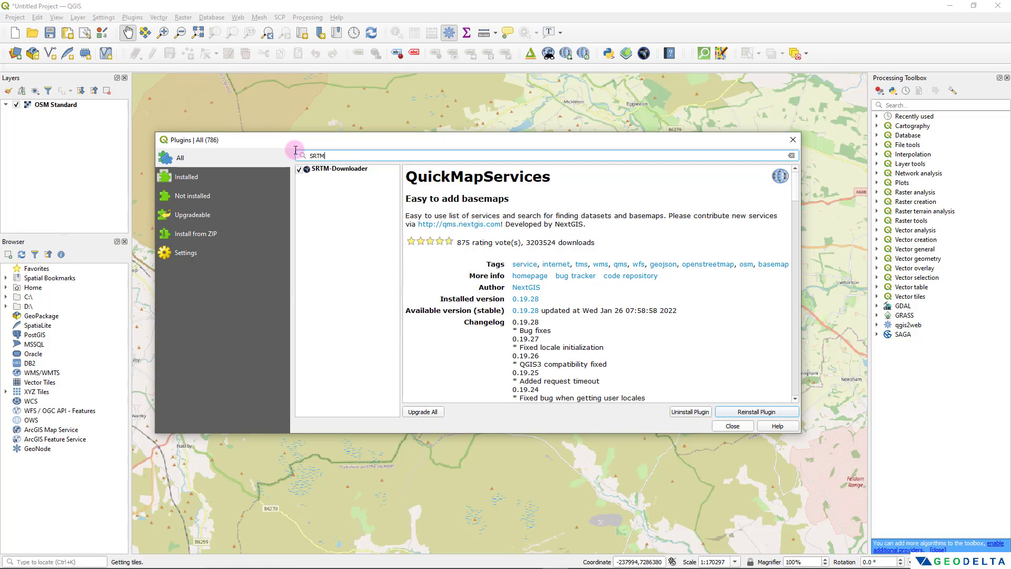
pyautogui.click(339, 174)
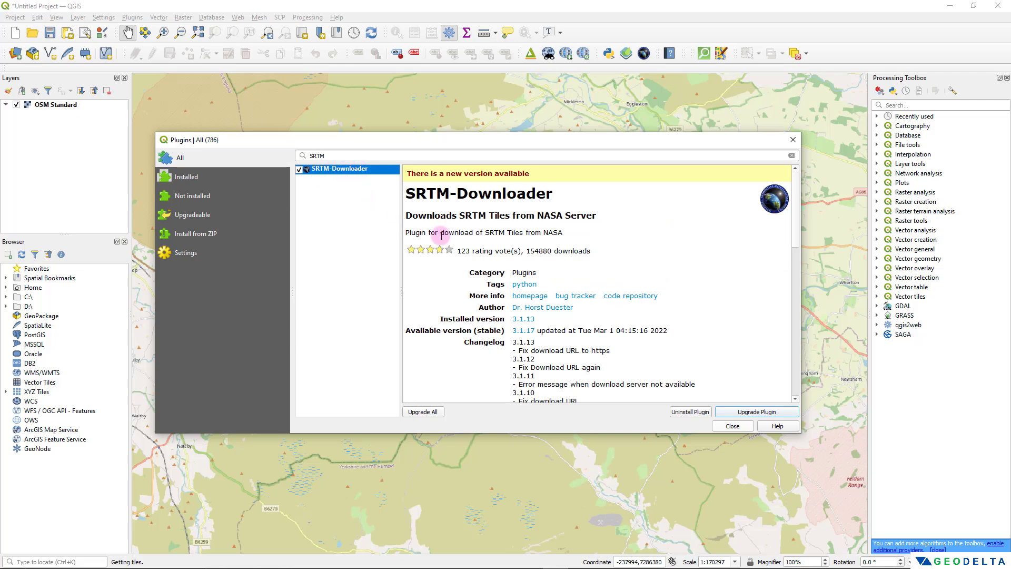
pyautogui.moveTo(406, 233); pyautogui.dragTo(562, 237)
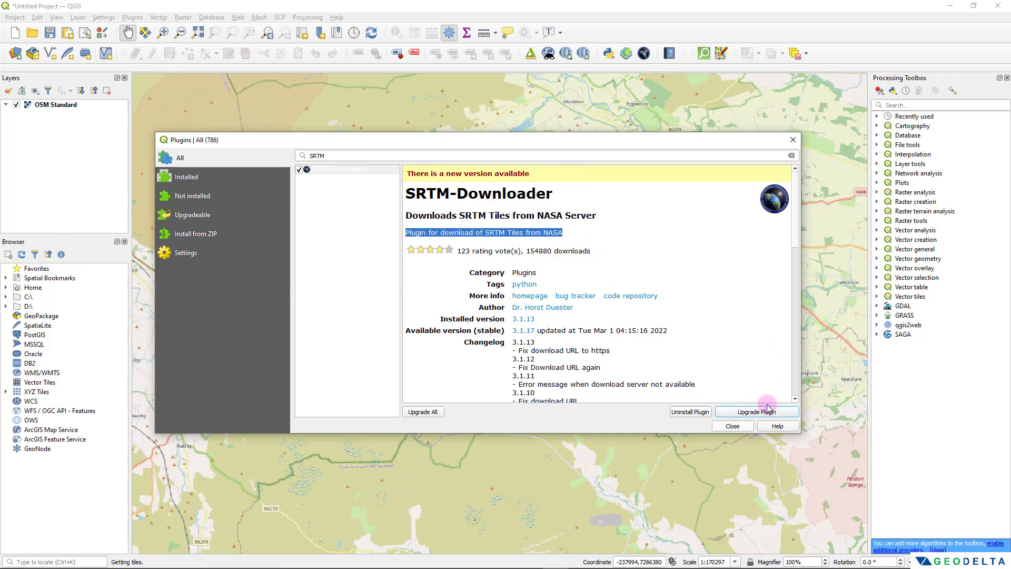
# Close the plugin manager, launch the SRTM Downloader tool and move its dialog aside.
pyautogui.click(733, 427)
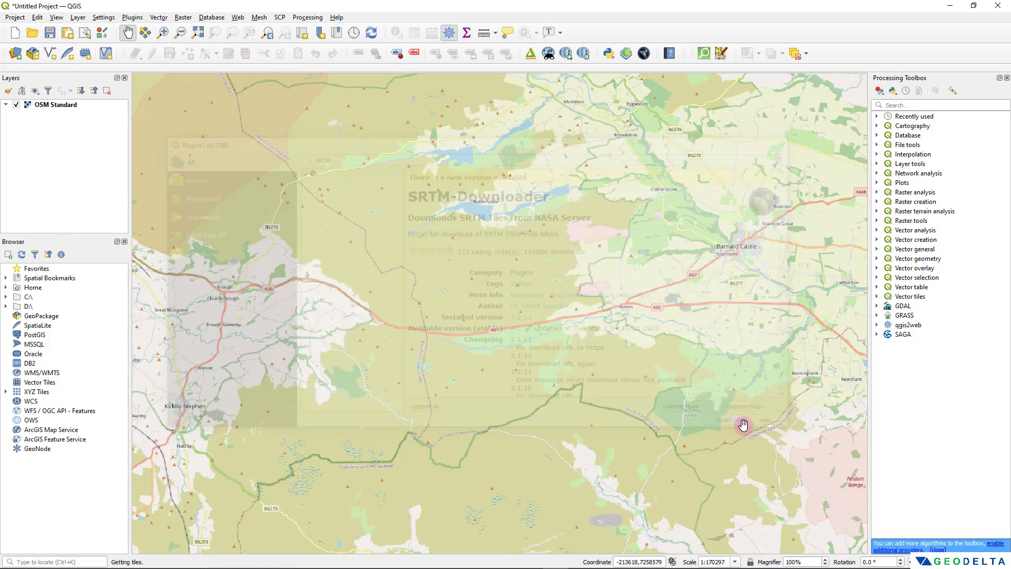
pyautogui.click(134, 19)
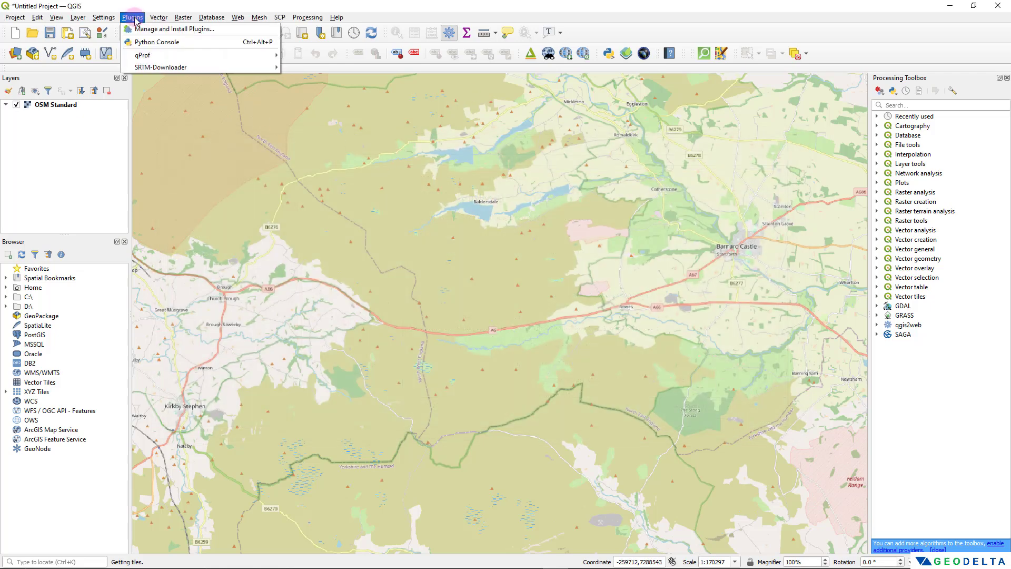
pyautogui.moveTo(145, 70)
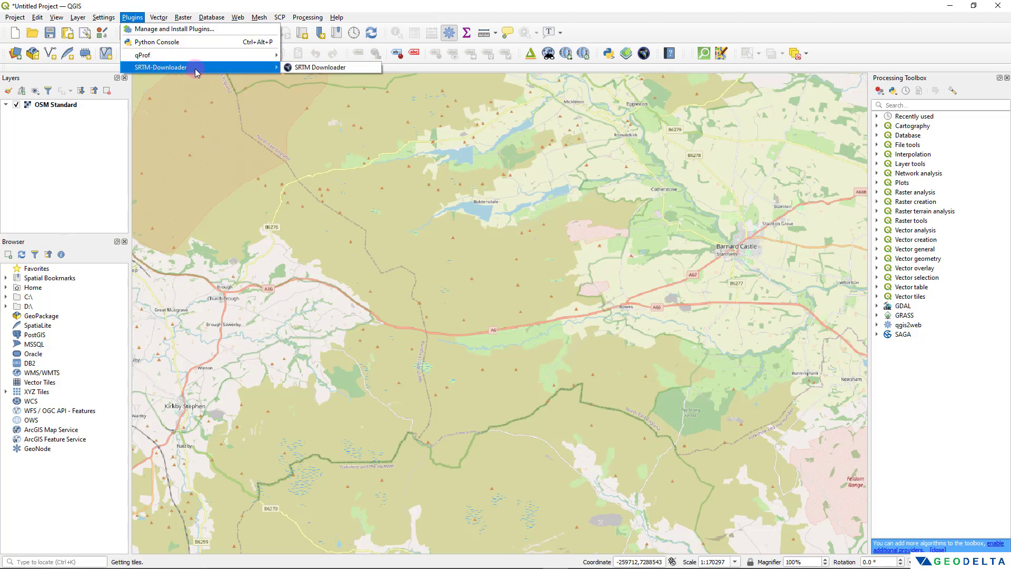
pyautogui.click(329, 68)
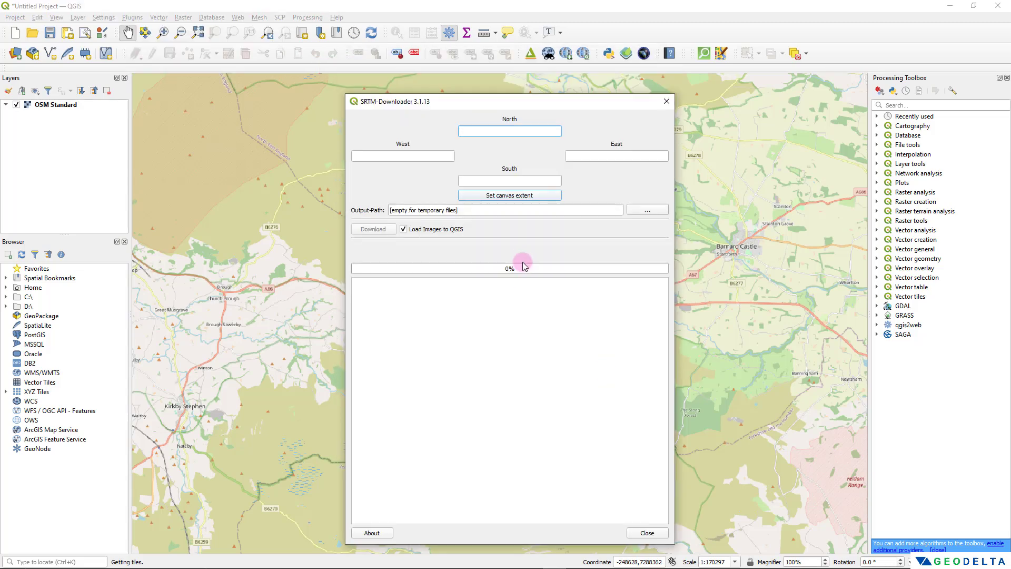
pyautogui.moveTo(477, 100); pyautogui.dragTo(794, 119)
# Zoom and pan the map to frame the area south of Bowes and Barnard Castle.
pyautogui.scroll(-2, 422, 252)
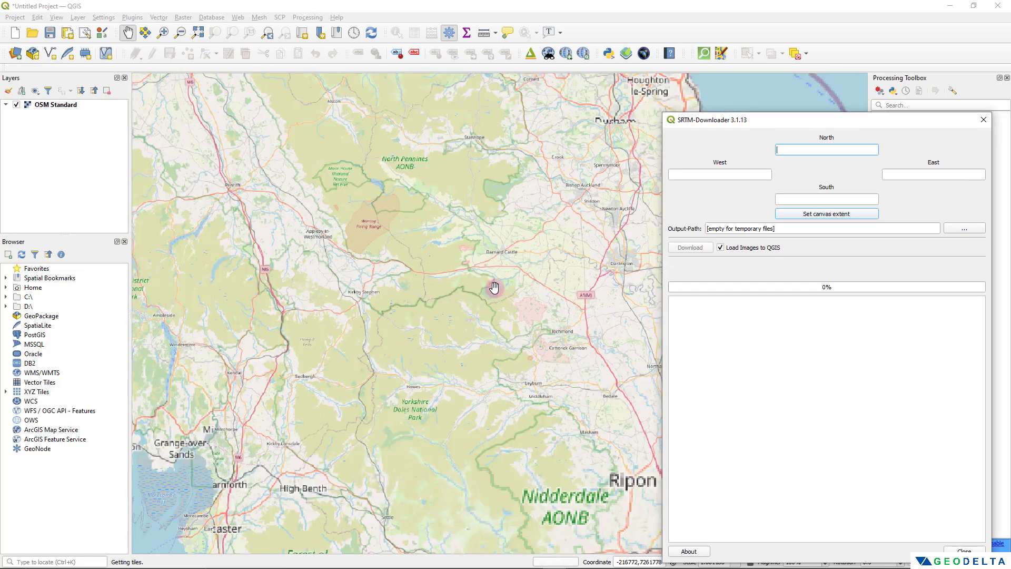
pyautogui.scroll(1, 494, 287)
pyautogui.moveTo(501, 286); pyautogui.dragTo(458, 309)
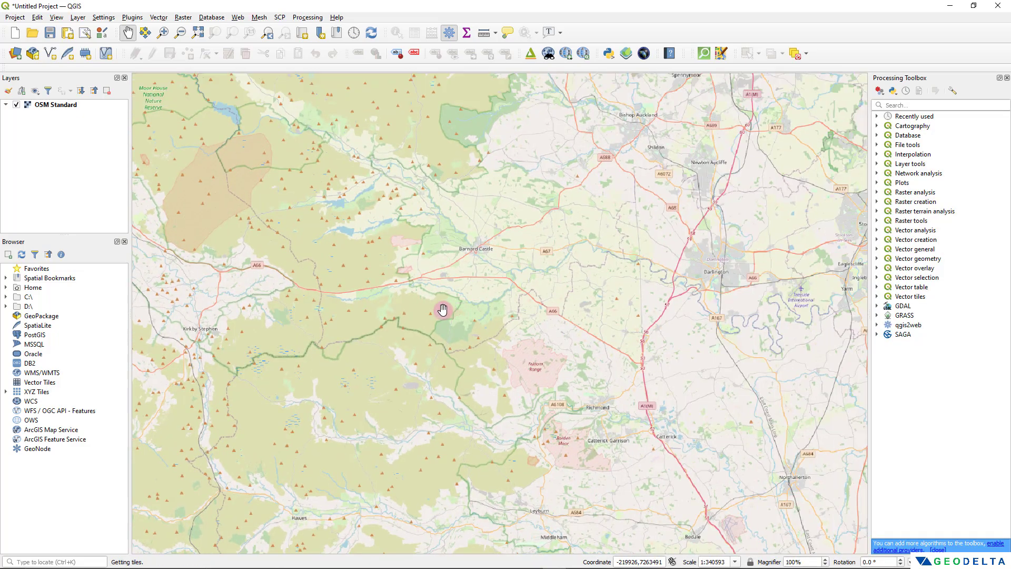
pyautogui.scroll(1, 442, 310)
pyautogui.scroll(1, 501, 289)
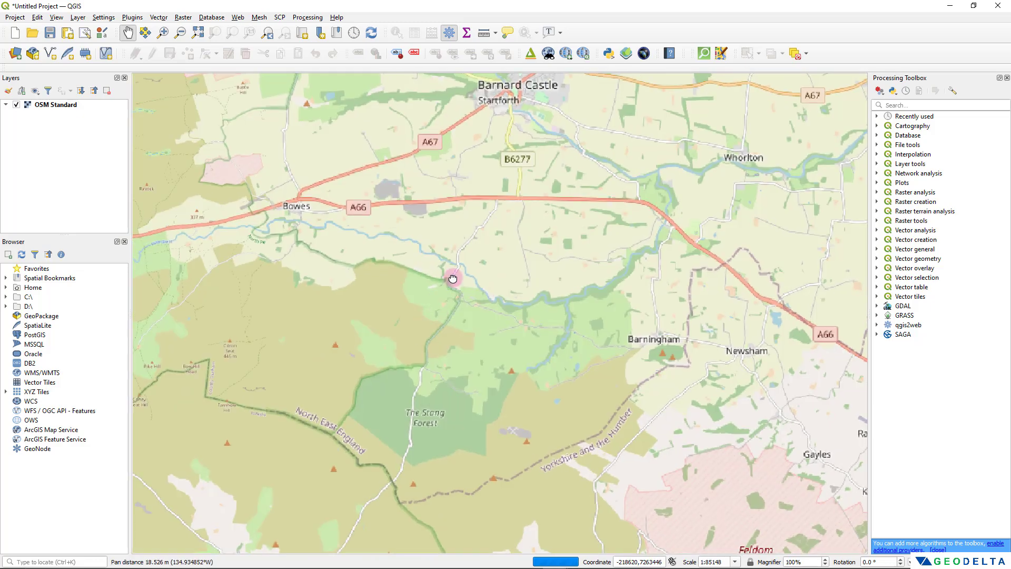
pyautogui.moveTo(453, 278); pyautogui.dragTo(503, 192)
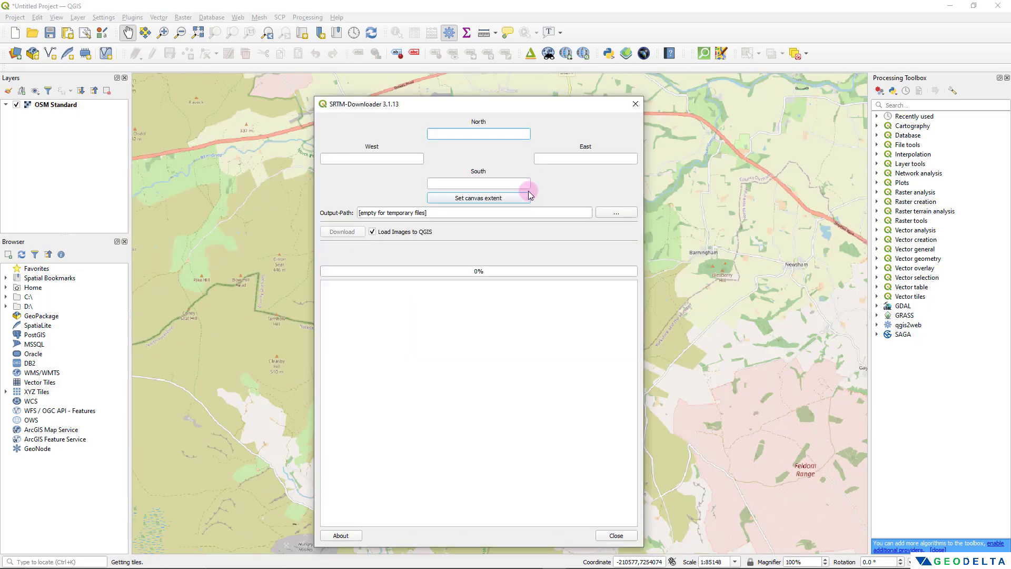
# Set the extent to North 55, South 54, West -3, East -1, start downloading, and open Earthdata registration.
pyautogui.click(479, 199)
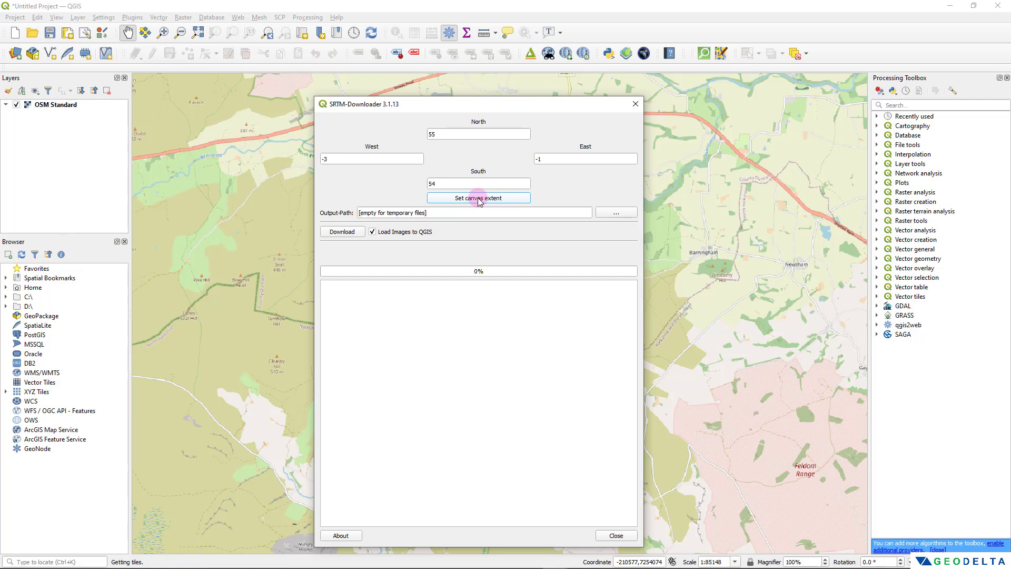
pyautogui.doubleClick(326, 161)
pyautogui.write('3')
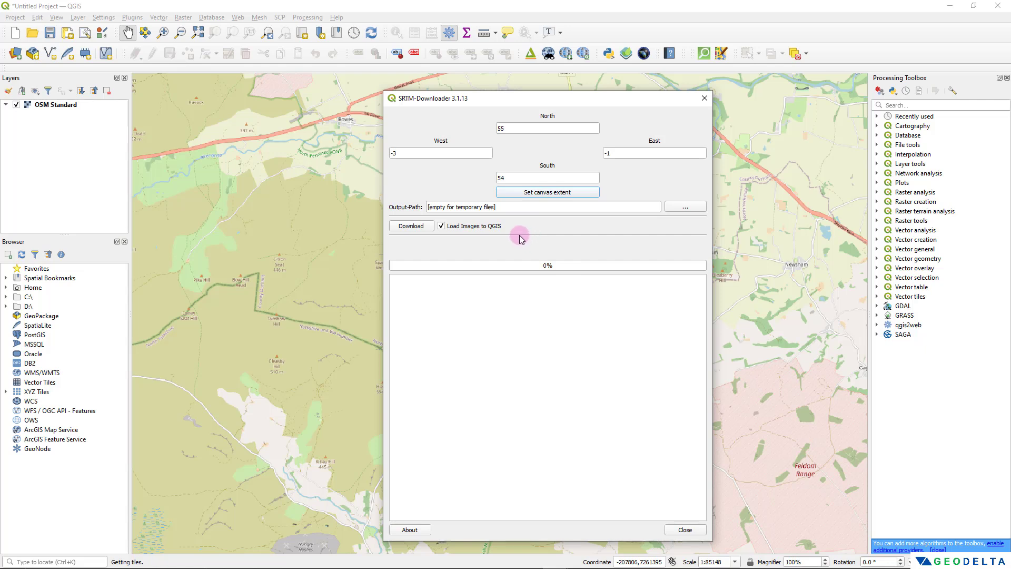
pyautogui.click(416, 226)
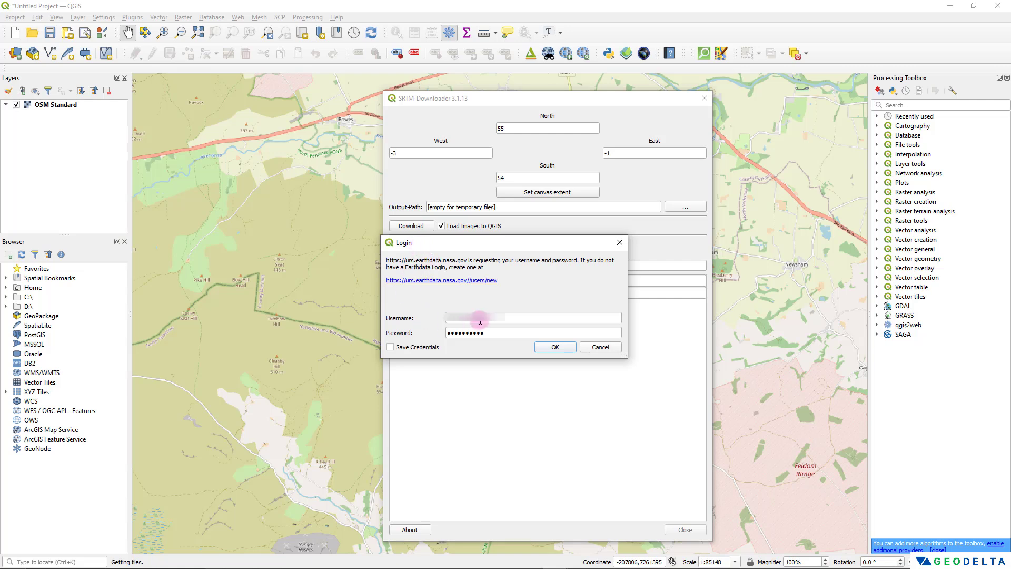
pyautogui.click(438, 280)
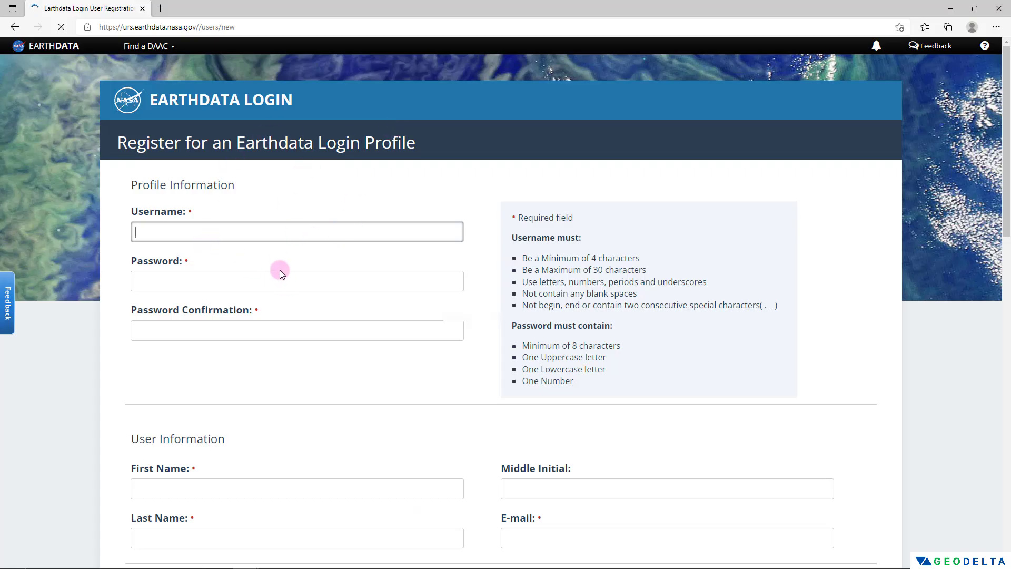
# Scroll through the 'Register for an Earthdata Login Profile' form in the browser.
pyautogui.scroll(-3, 280, 254)
pyautogui.scroll(2, 282, 254)
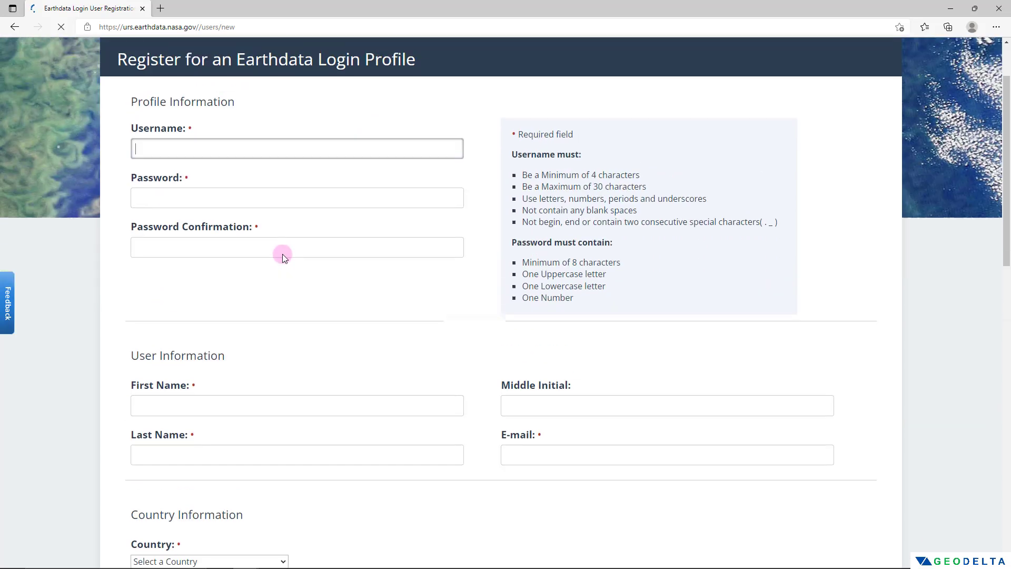
pyautogui.scroll(2, 283, 254)
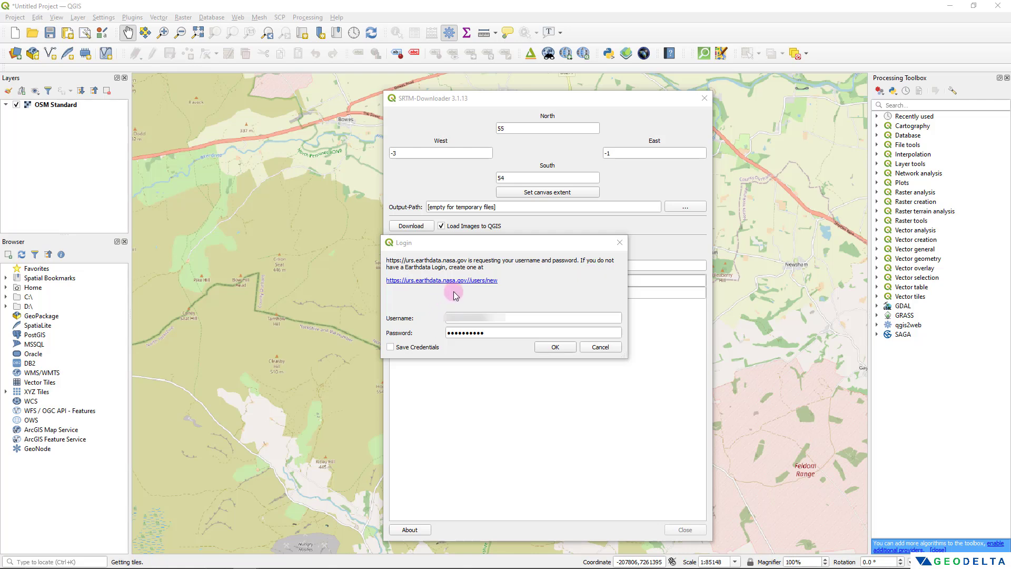
# Sign in to Earthdata, confirm the N54W002.hgt and N54W003.hgt download, and frame the tiles.
pyautogui.click(557, 347)
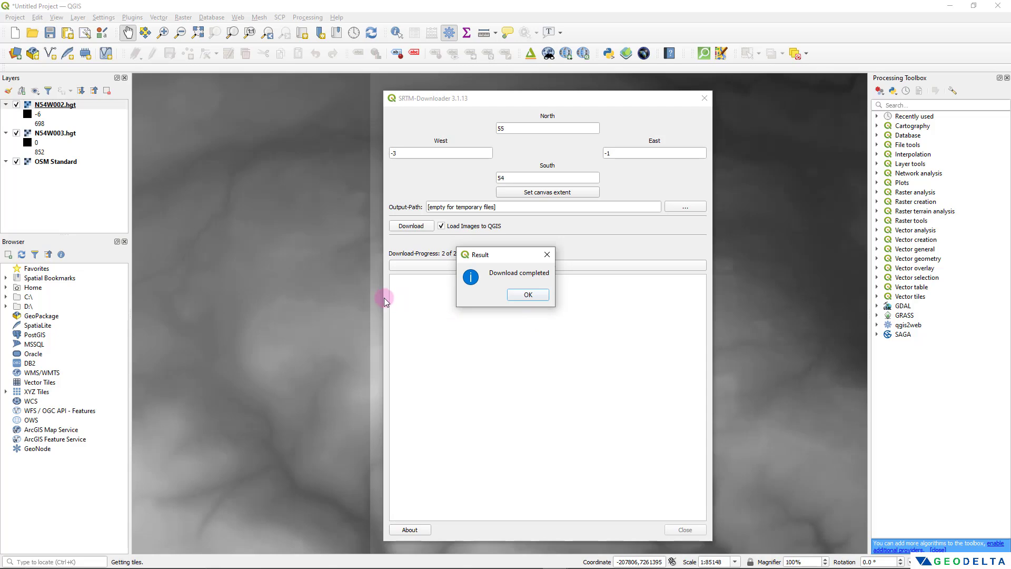
pyautogui.click(528, 295)
pyautogui.scroll(-5, 610, 436)
pyautogui.moveTo(612, 447); pyautogui.dragTo(483, 395)
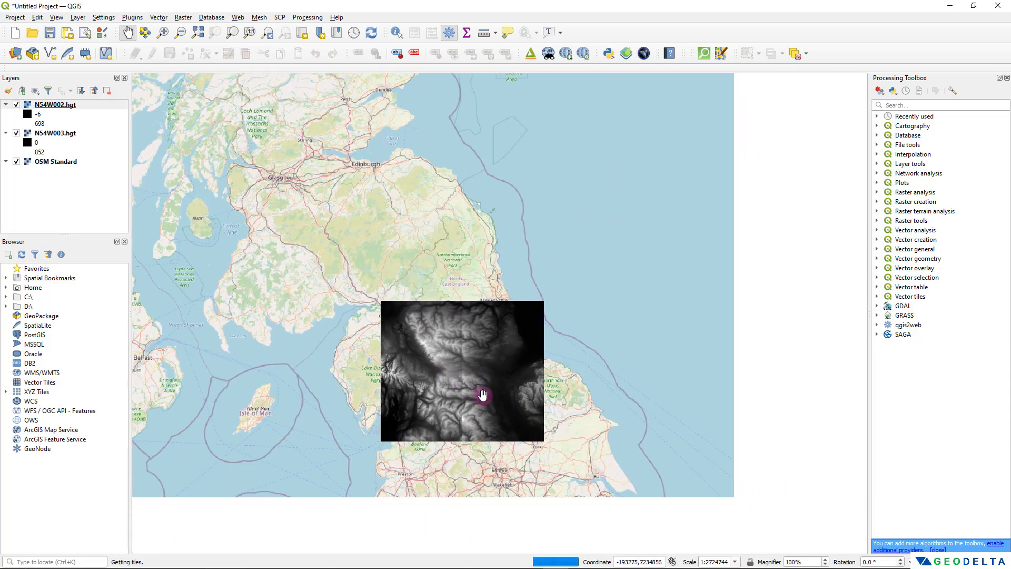
pyautogui.scroll(1, 482, 395)
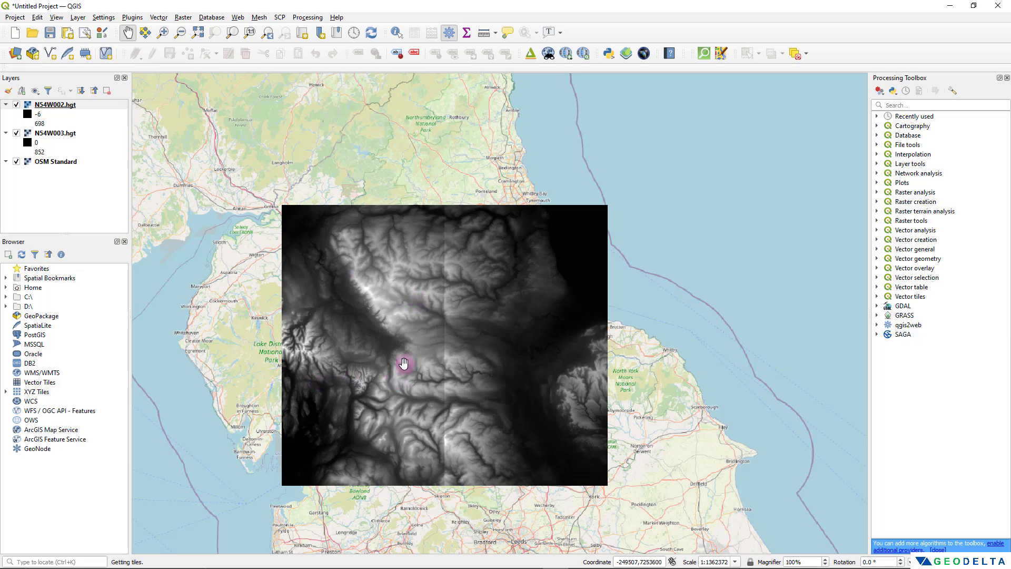
pyautogui.scroll(3, 411, 364)
pyautogui.scroll(-3, 417, 365)
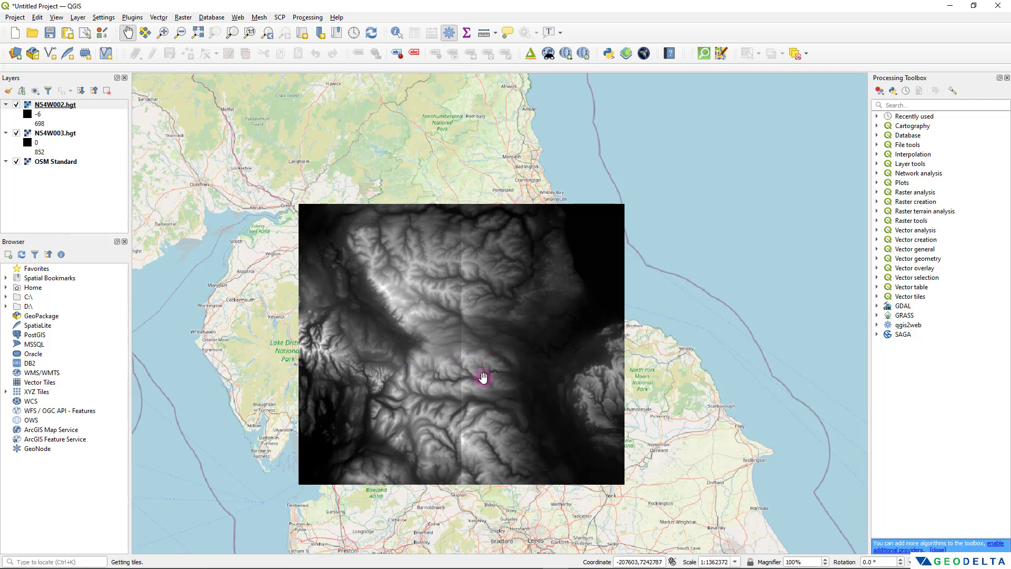
# Search 'profile tool', install the Profile tool 4.1.8 plugin, and close the plugin manager.
pyautogui.click(133, 17)
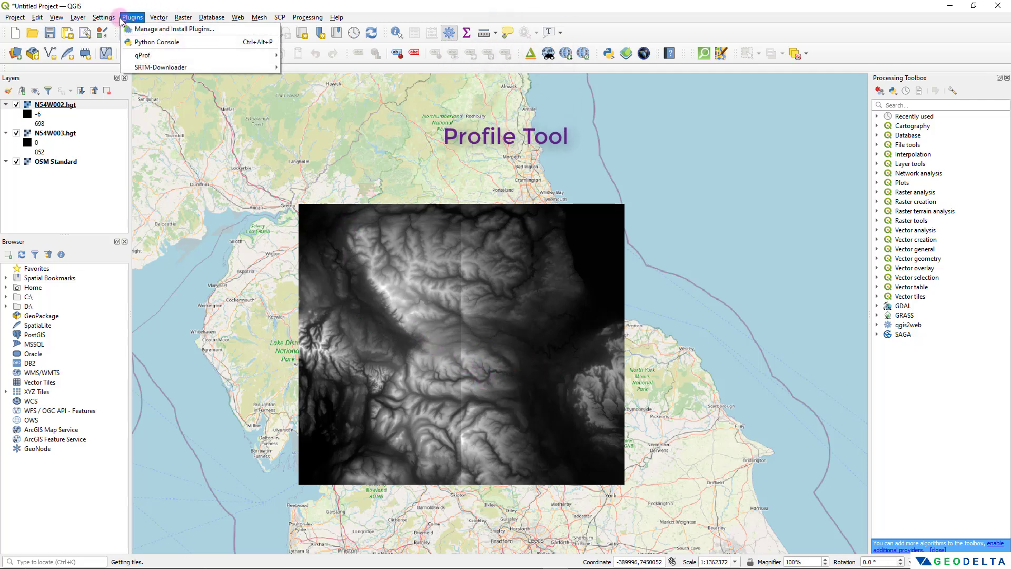
pyautogui.click(151, 30)
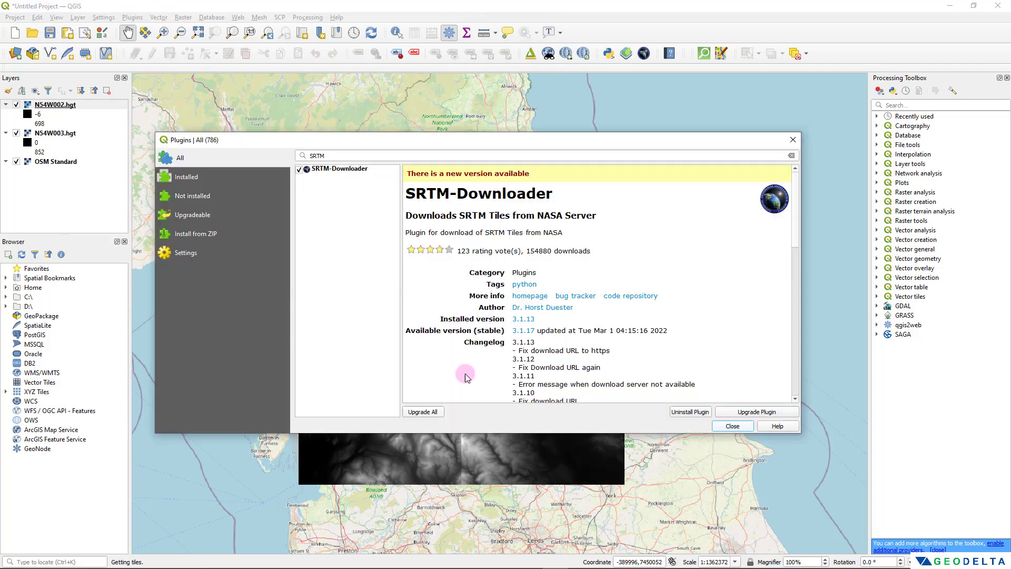
pyautogui.click(791, 155)
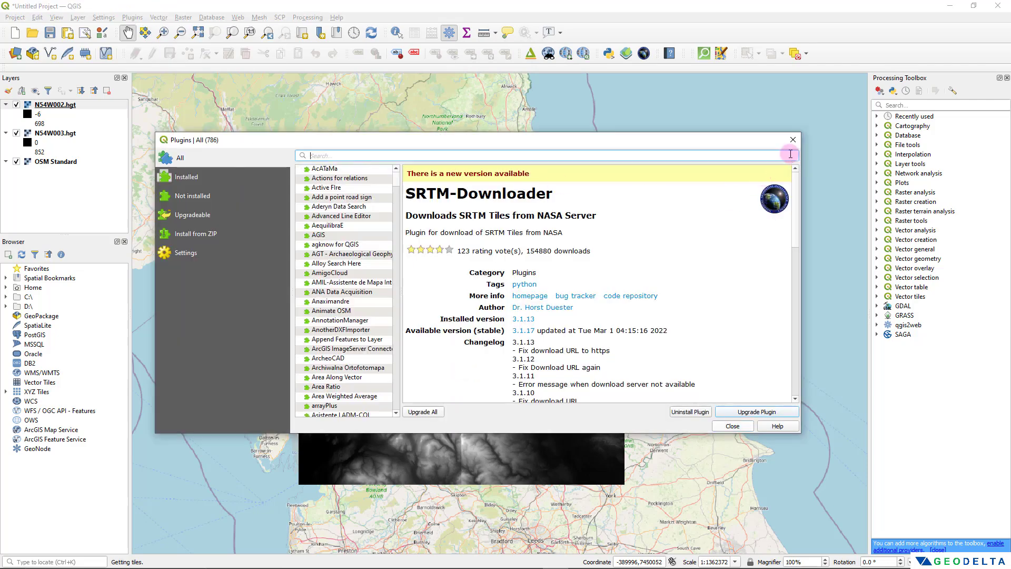
pyautogui.click(347, 155)
pyautogui.write('pro')
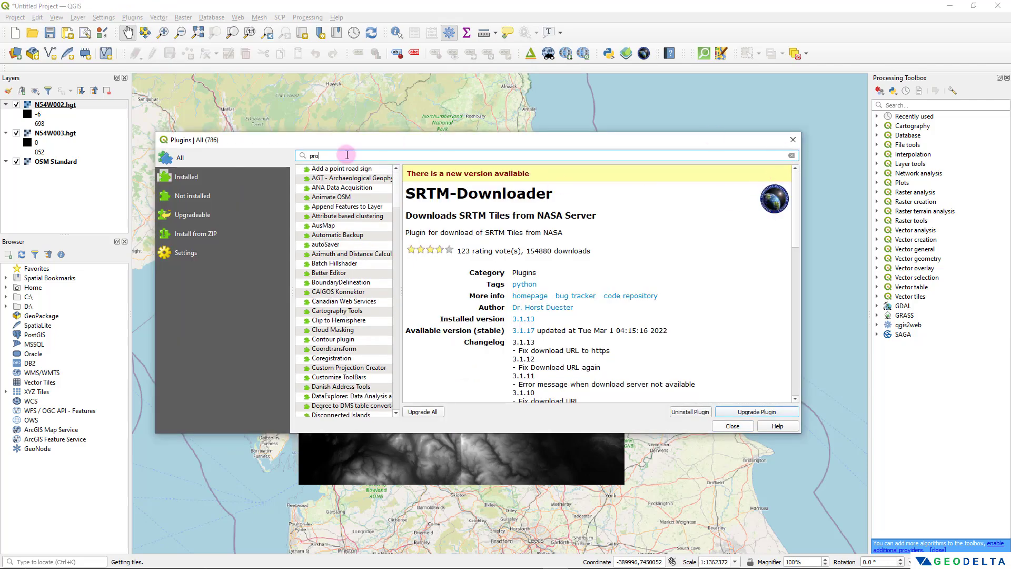
pyautogui.write('file tool')
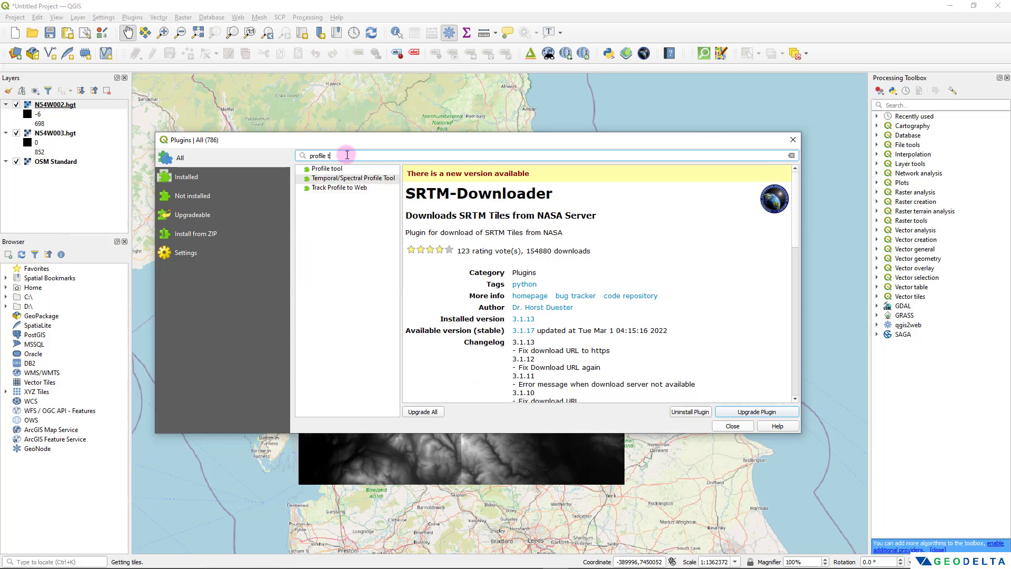
pyautogui.click(328, 169)
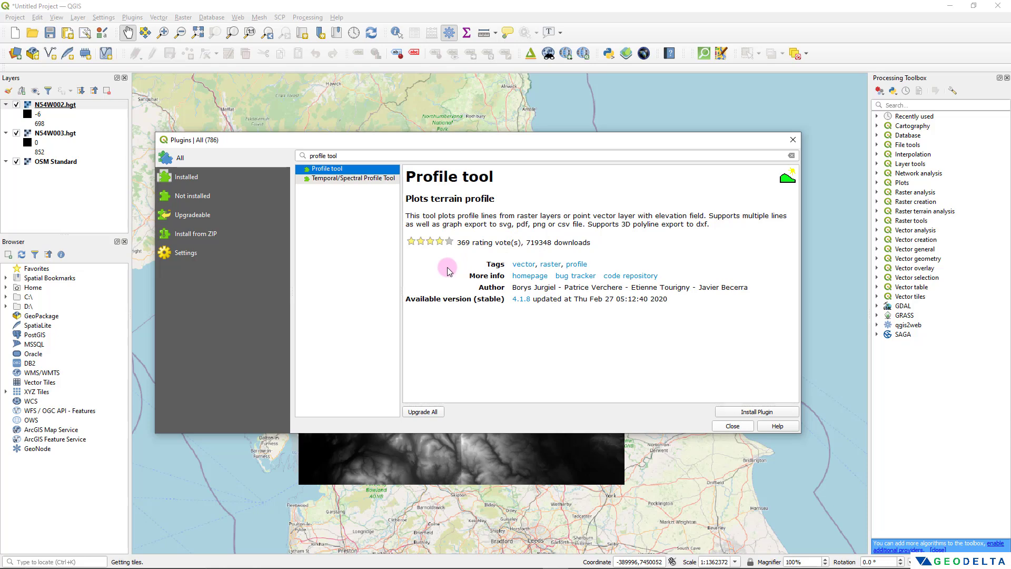
pyautogui.click(740, 413)
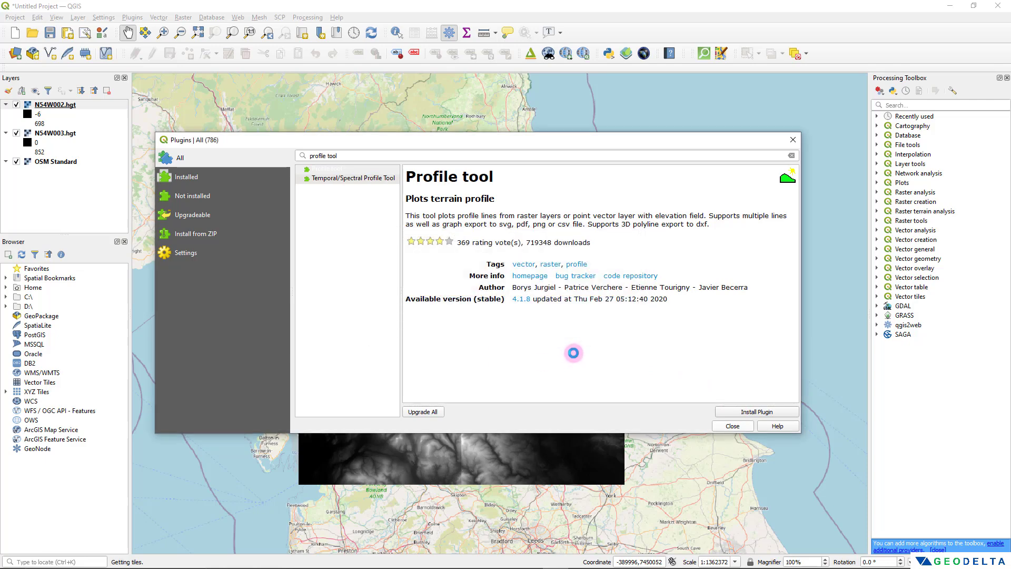
pyautogui.click(734, 427)
# Shift the elevation tiles higher on the map and open the Profile Tool's Terrain profile panel.
pyautogui.moveTo(499, 289); pyautogui.dragTo(482, 229)
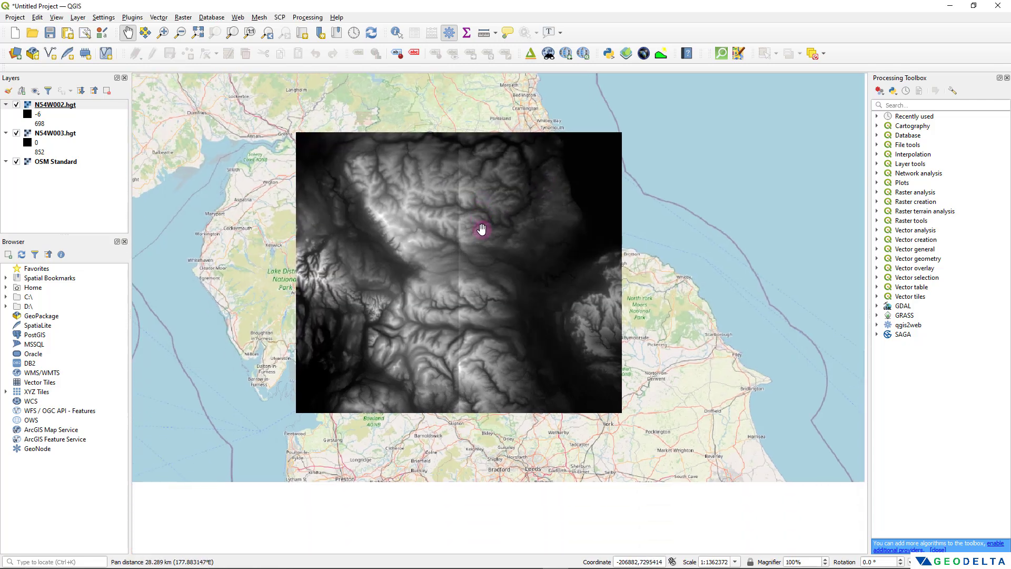
pyautogui.click(131, 18)
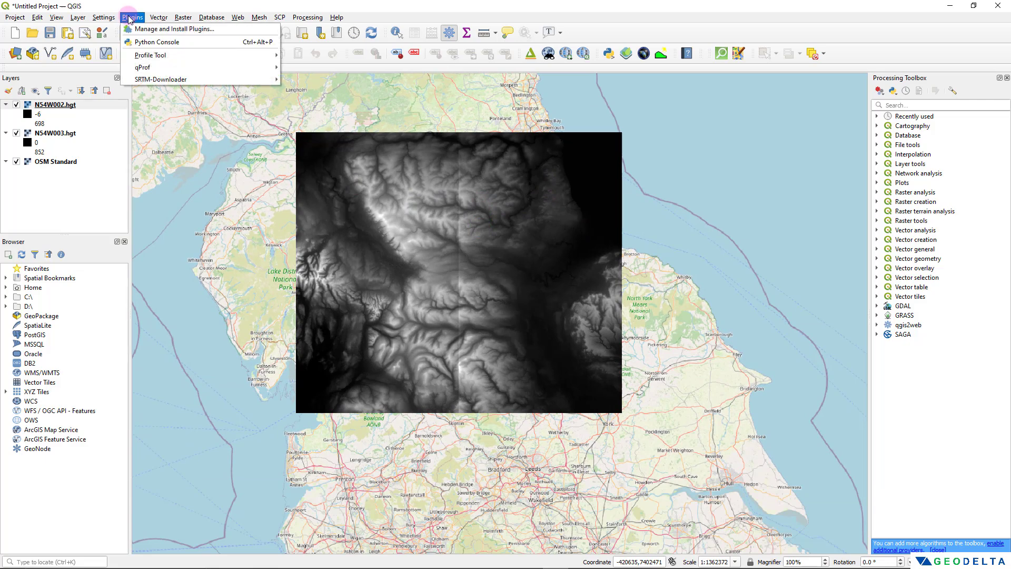
pyautogui.moveTo(153, 58)
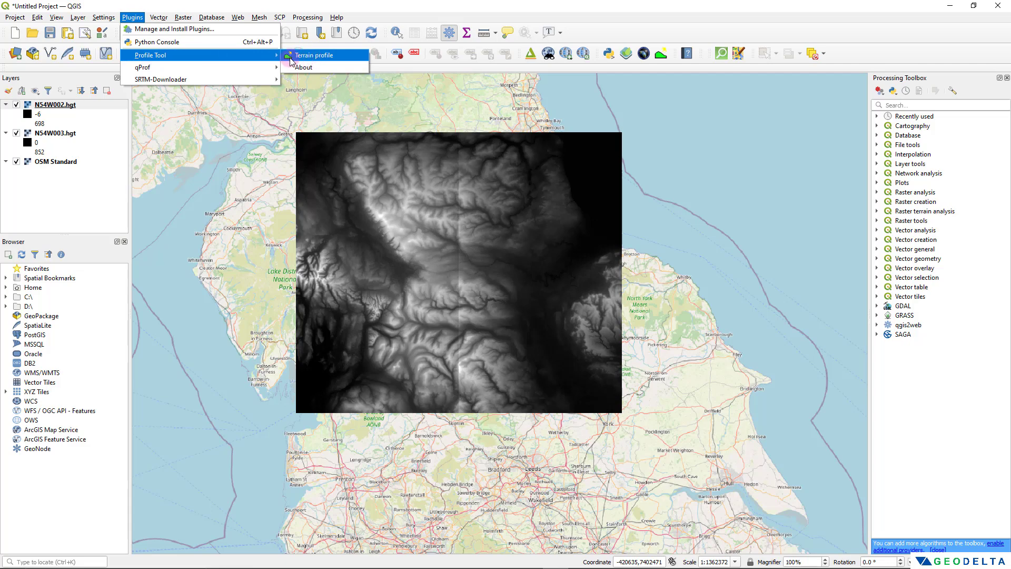
pyautogui.click(325, 58)
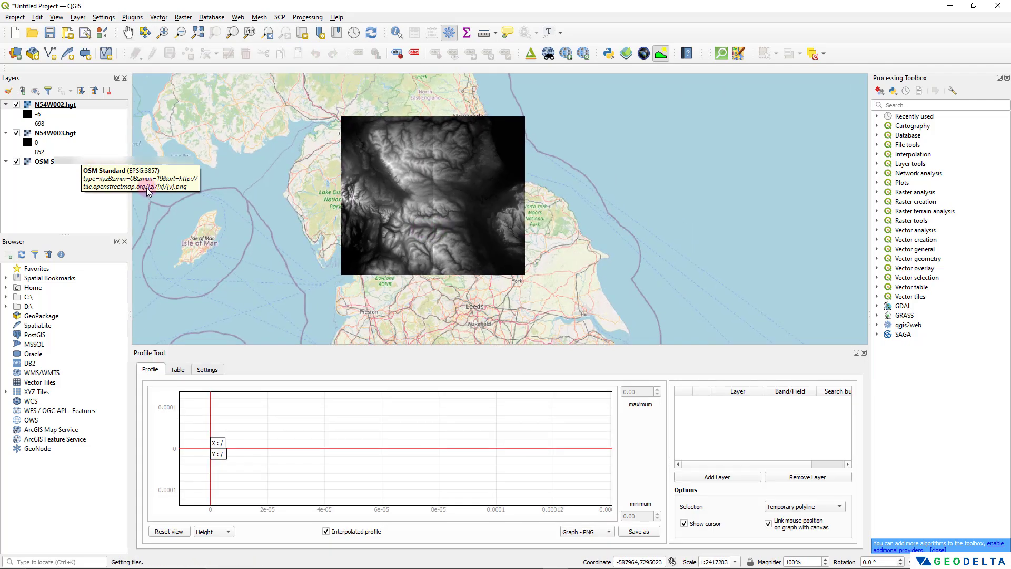
# Hide the N54W002.hgt tile and add N54W003.hgt band 1 to the Profile Tool layers.
pyautogui.click(56, 106)
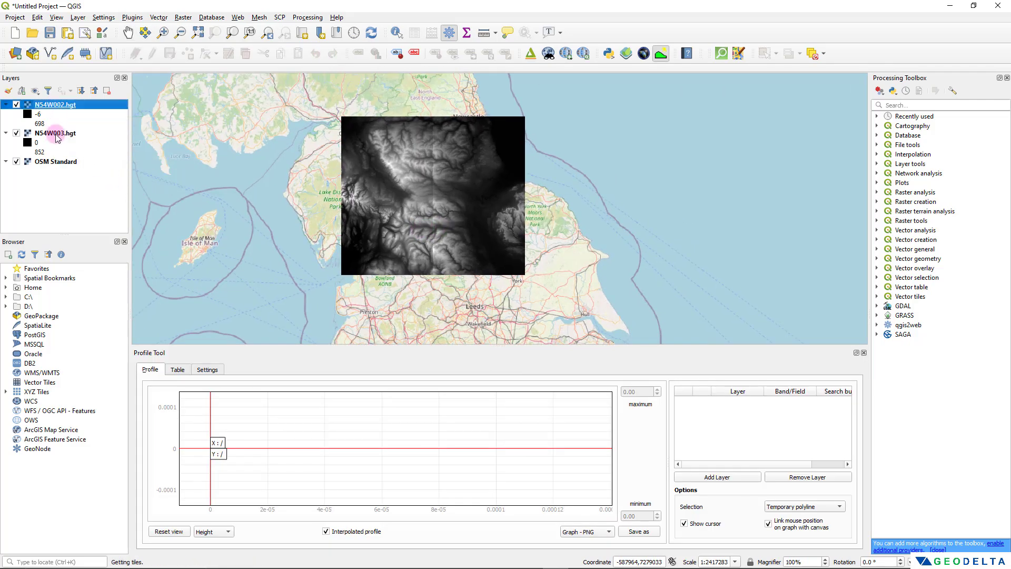
pyautogui.click(55, 134)
pyautogui.click(56, 104)
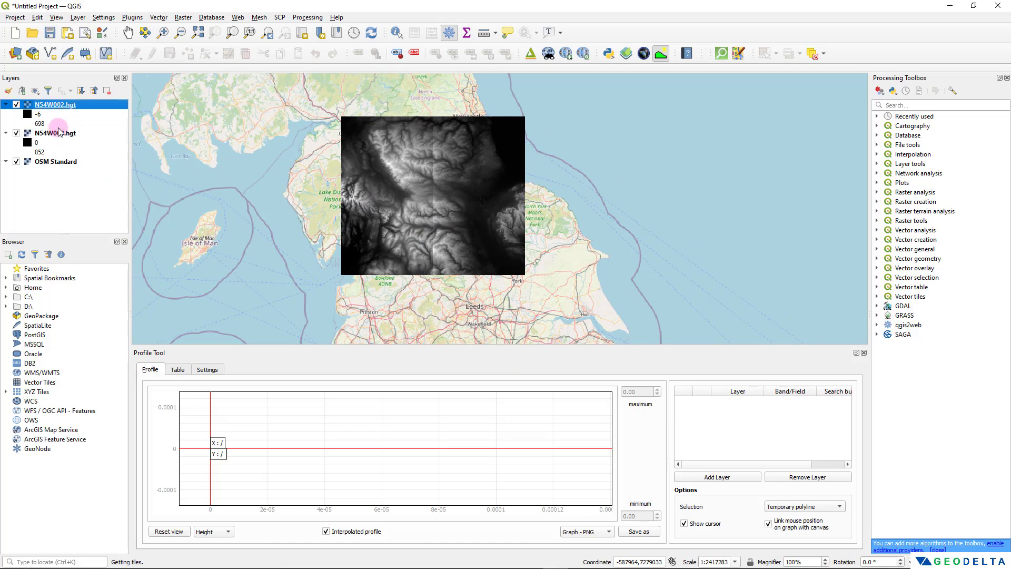
pyautogui.click(16, 105)
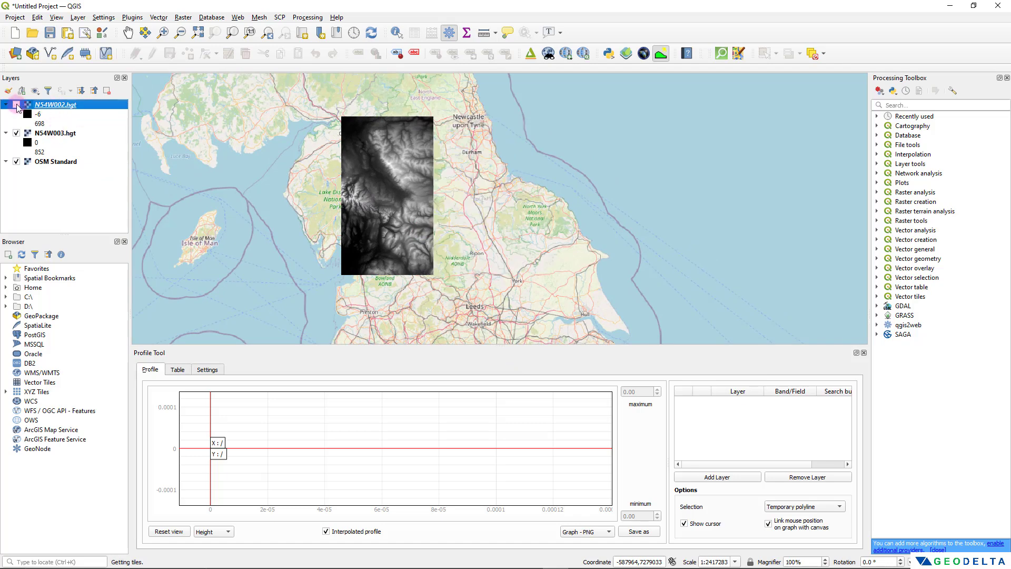
pyautogui.click(61, 134)
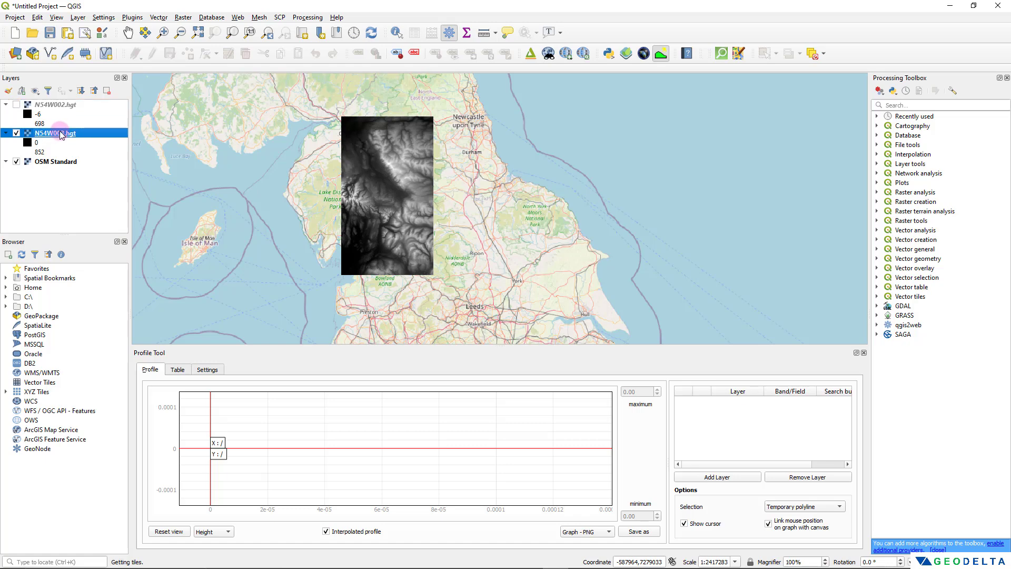
pyautogui.click(717, 480)
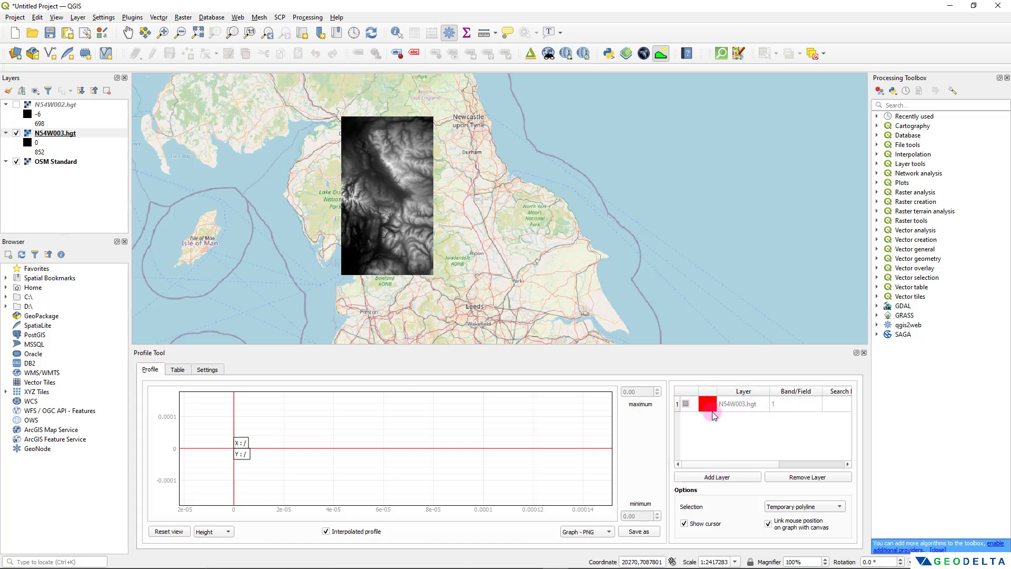
# Draw an east–west profile line across N54W003 from the western high ground, plotting elevations 124.45–788.55.
pyautogui.scroll(3, 400, 222)
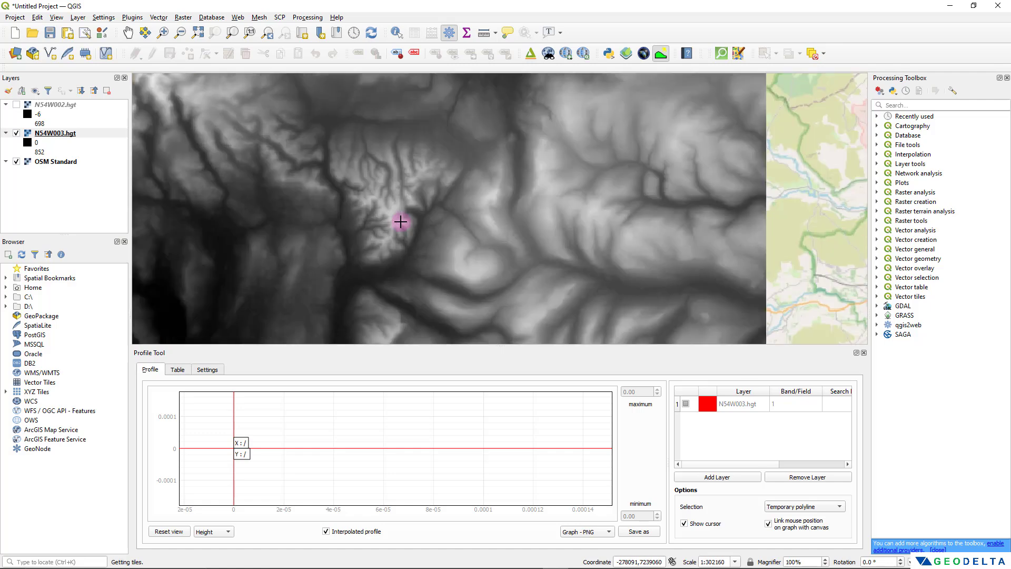
pyautogui.scroll(-2, 402, 219)
pyautogui.scroll(2, 416, 180)
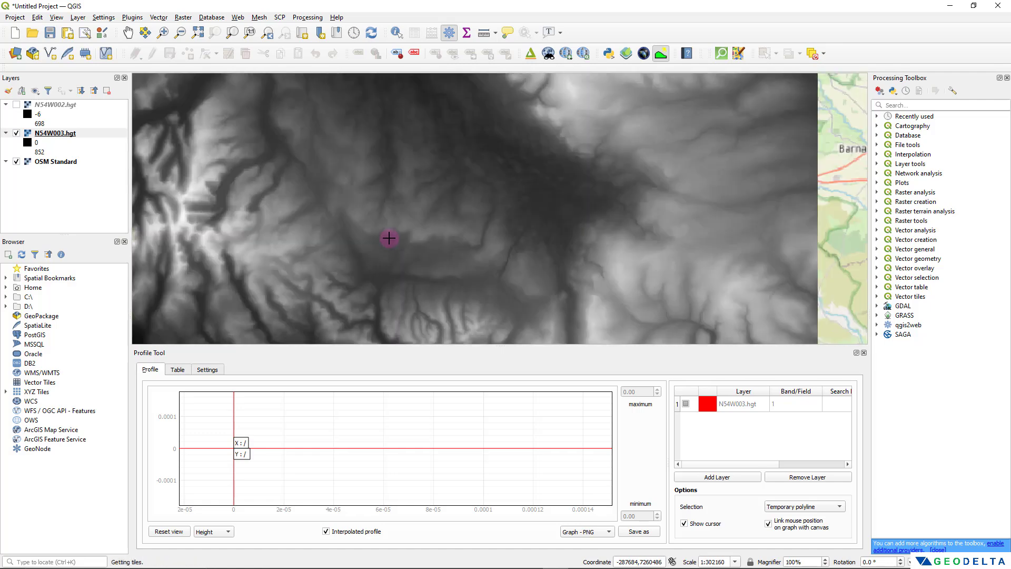
pyautogui.click(185, 207)
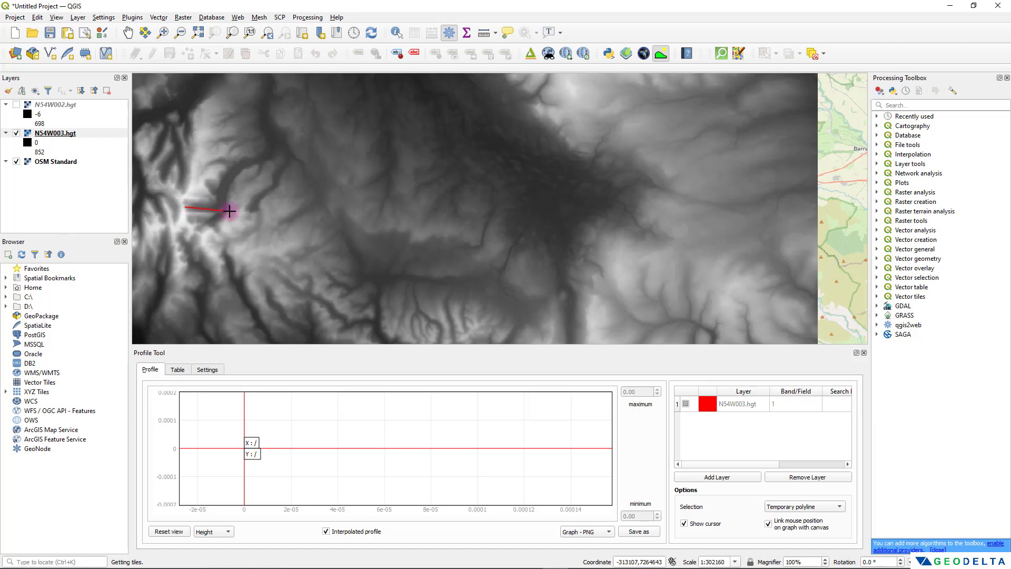
pyautogui.doubleClick(705, 211)
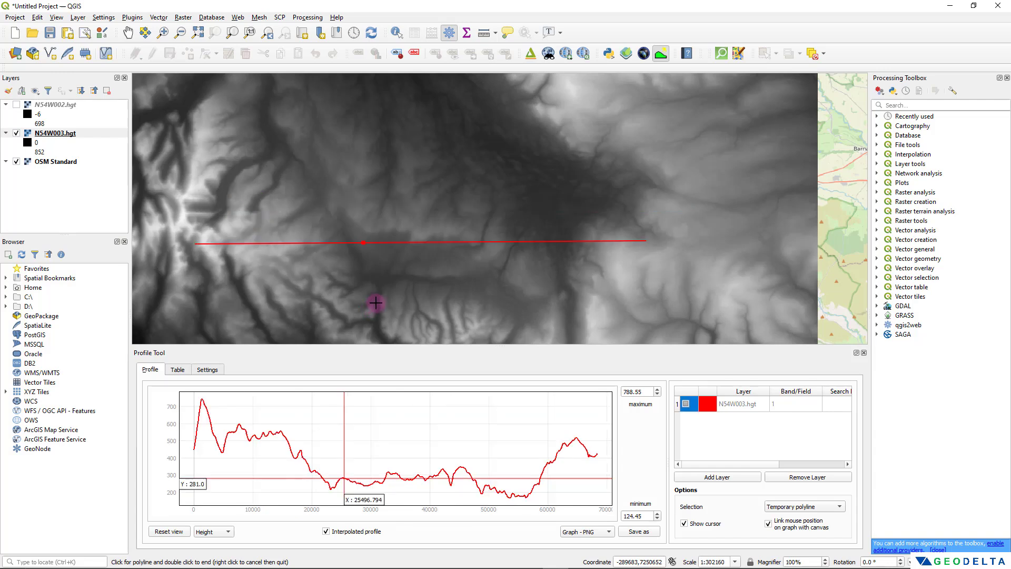
# Draw a new north–south profile line from the tile's top, plotting elevations from -138.27 to 808.19.
pyautogui.scroll(-1, 376, 302)
pyautogui.scroll(-1, 377, 303)
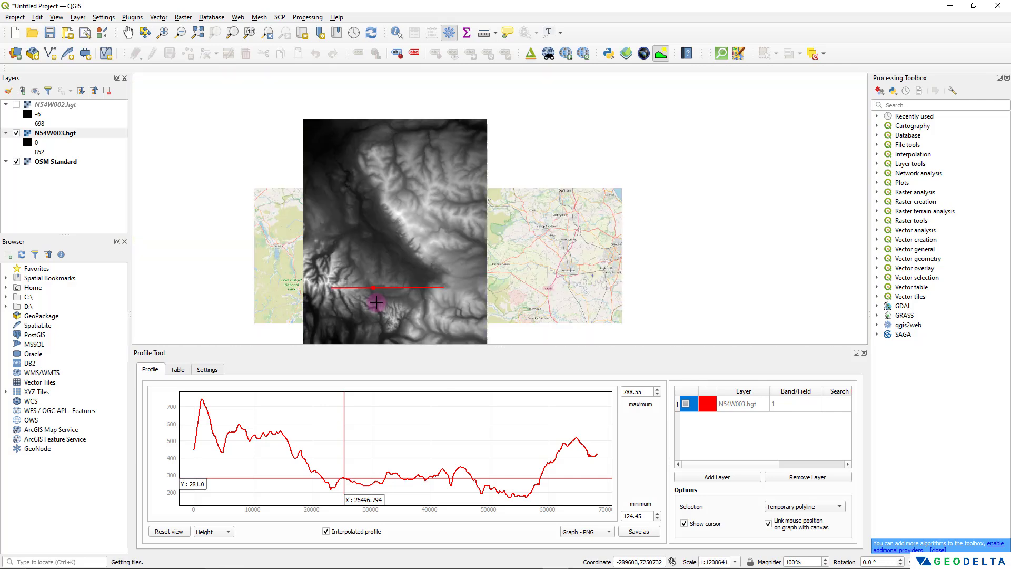
pyautogui.scroll(1, 390, 158)
pyautogui.scroll(-1, 386, 163)
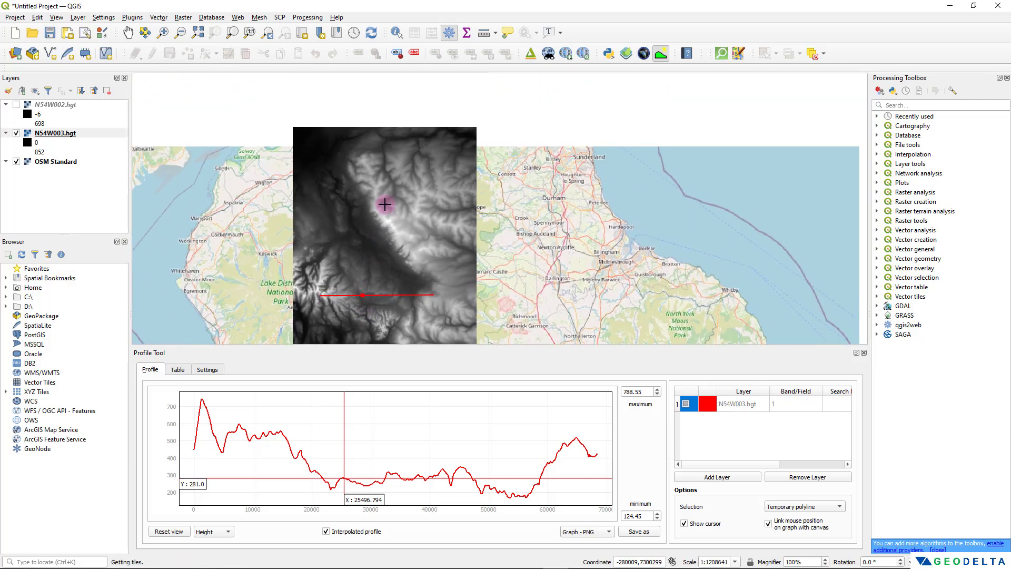
pyautogui.click(374, 140)
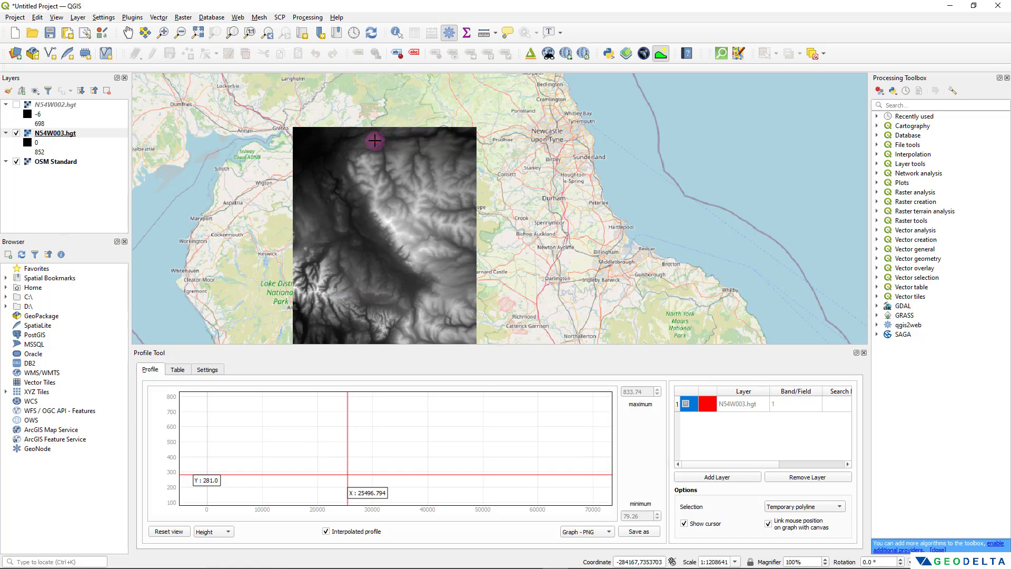
pyautogui.moveTo(374, 271); pyautogui.dragTo(375, 122)
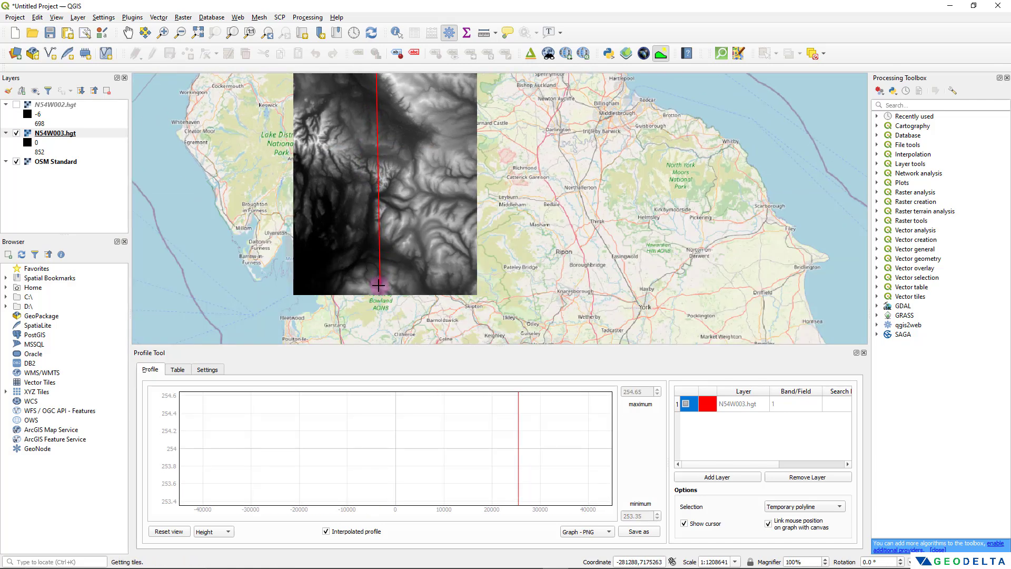
pyautogui.rightClick(379, 285)
pyautogui.scroll(-1, 378, 285)
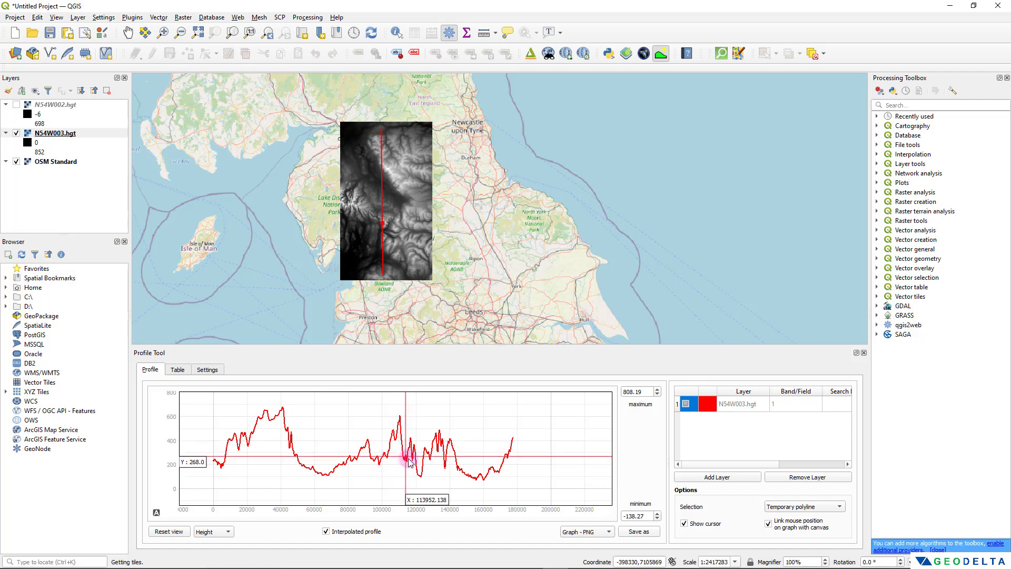
pyautogui.scroll(10, 406, 464)
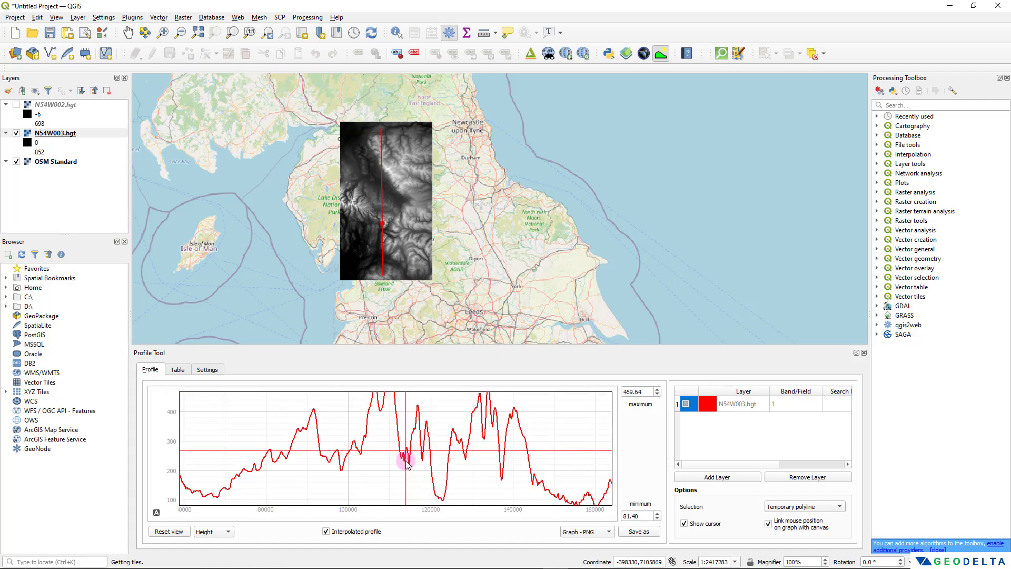
pyautogui.moveTo(406, 463)
pyautogui.mouseDown()
pyautogui.moveTo(260, 463)
pyautogui.moveTo(373, 466)
pyautogui.moveTo(334, 469)
pyautogui.moveTo(395, 459)
pyautogui.mouseUp()
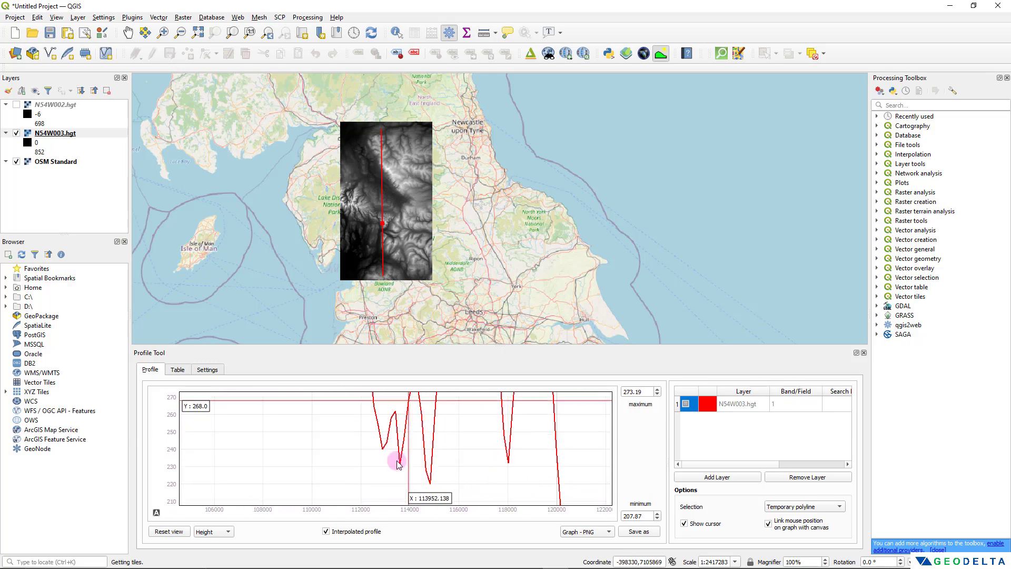
pyautogui.scroll(-5, 334, 463)
pyautogui.scroll(-2, 335, 464)
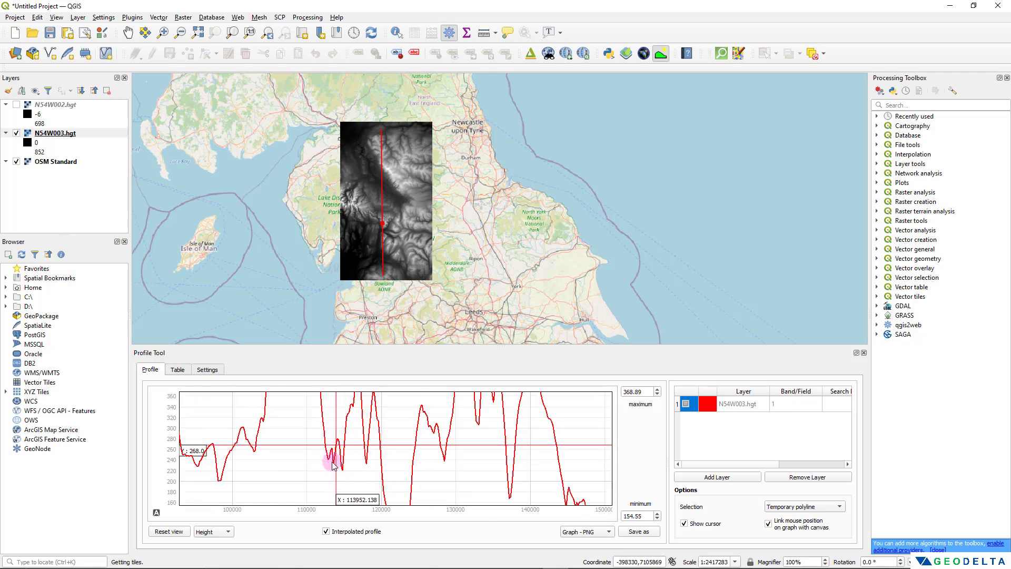
pyautogui.scroll(-4, 337, 466)
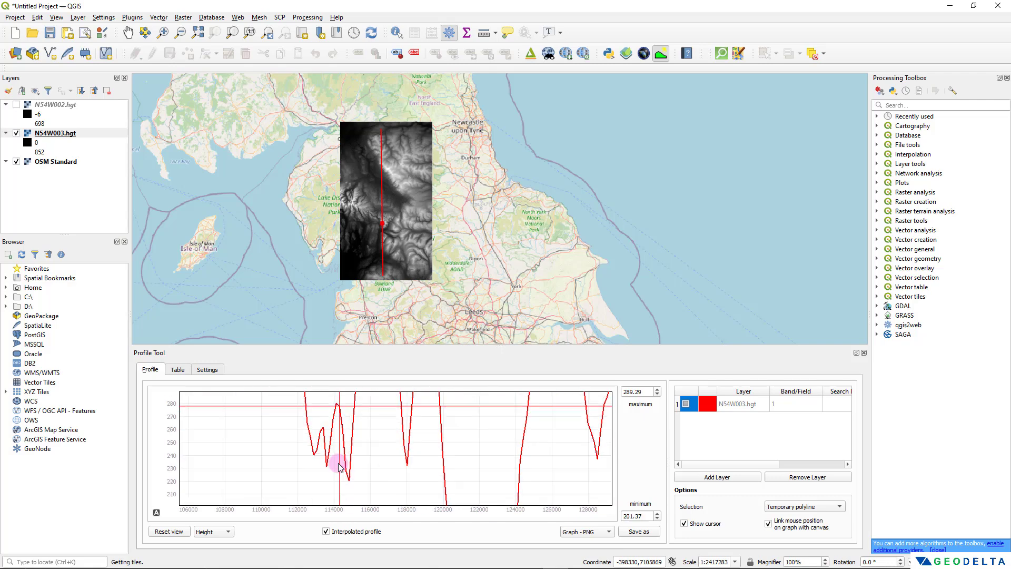
pyautogui.scroll(1, 295, 462)
pyautogui.scroll(3, 298, 462)
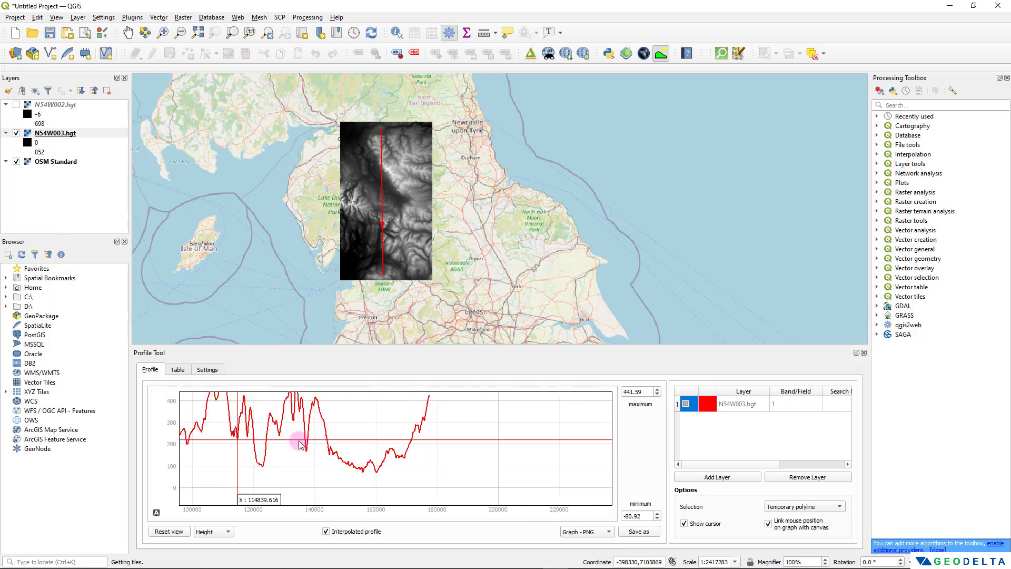
pyautogui.scroll(5, 237, 458)
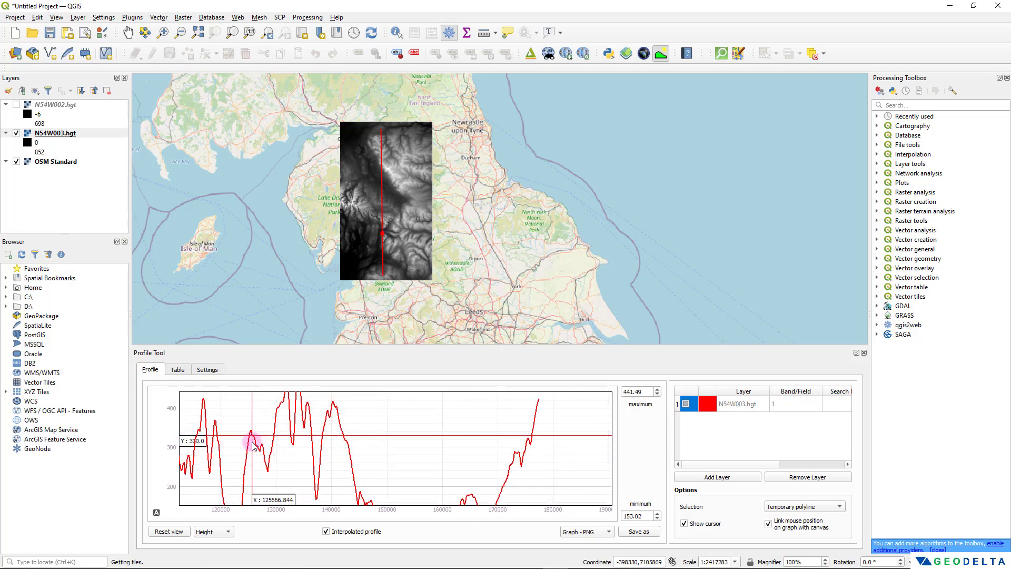
pyautogui.moveTo(215, 447); pyautogui.dragTo(214, 448)
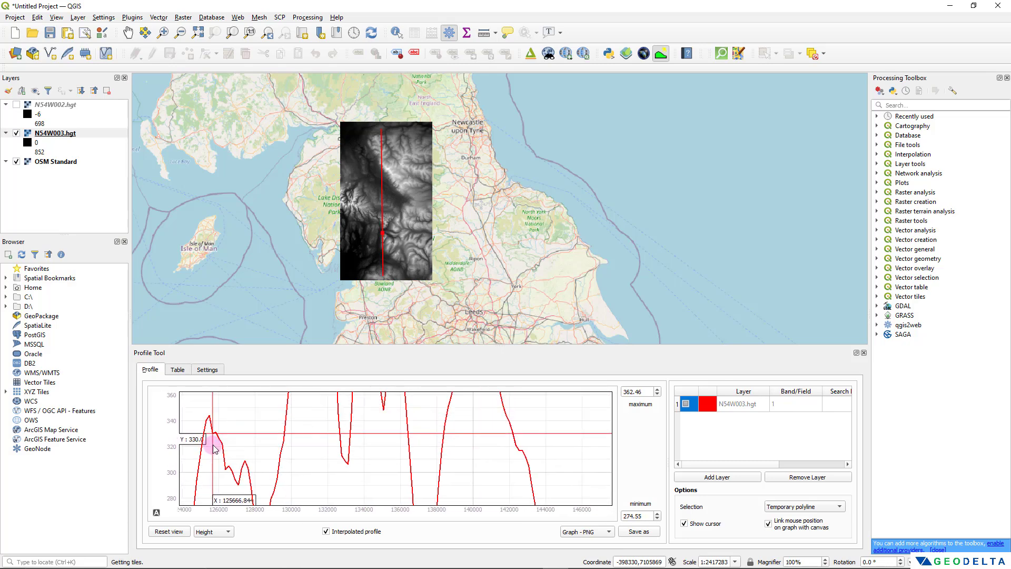
pyautogui.scroll(-2, 218, 434)
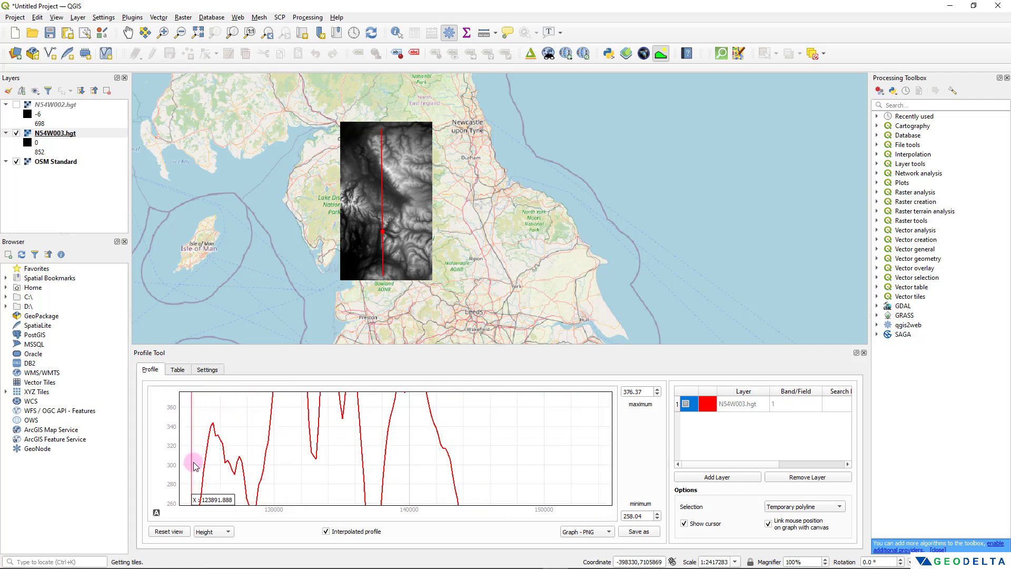
pyautogui.scroll(2, 221, 464)
pyautogui.scroll(-2, 219, 444)
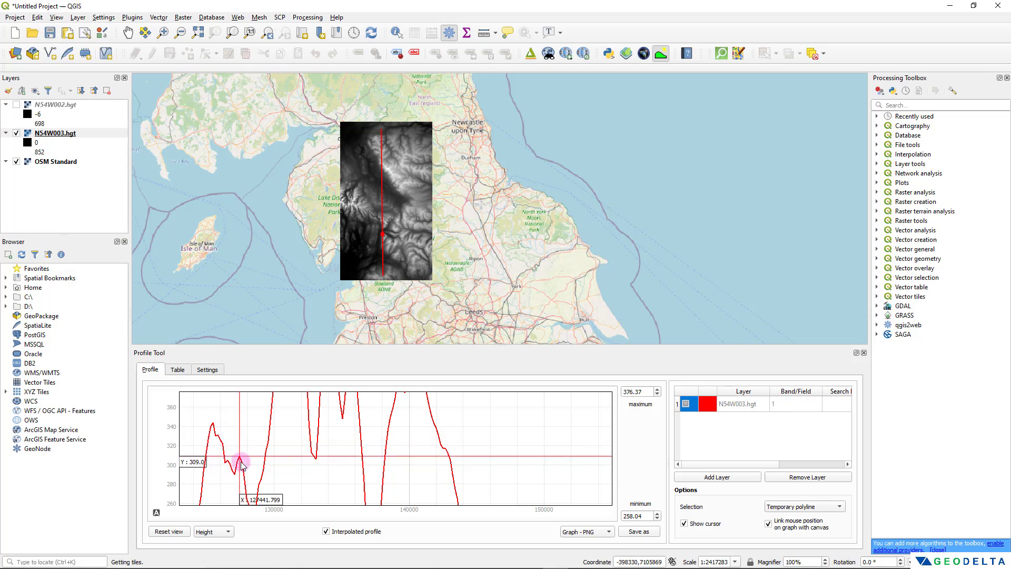
# Switch the Profile Tool to its Table view and copy the distance and elevation values.
pyautogui.click(179, 372)
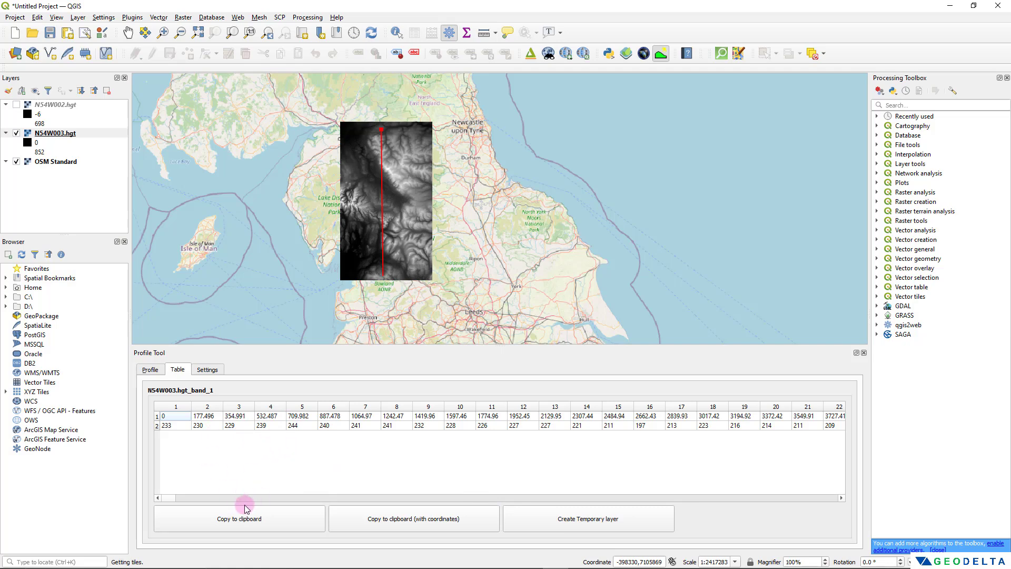
pyautogui.click(233, 521)
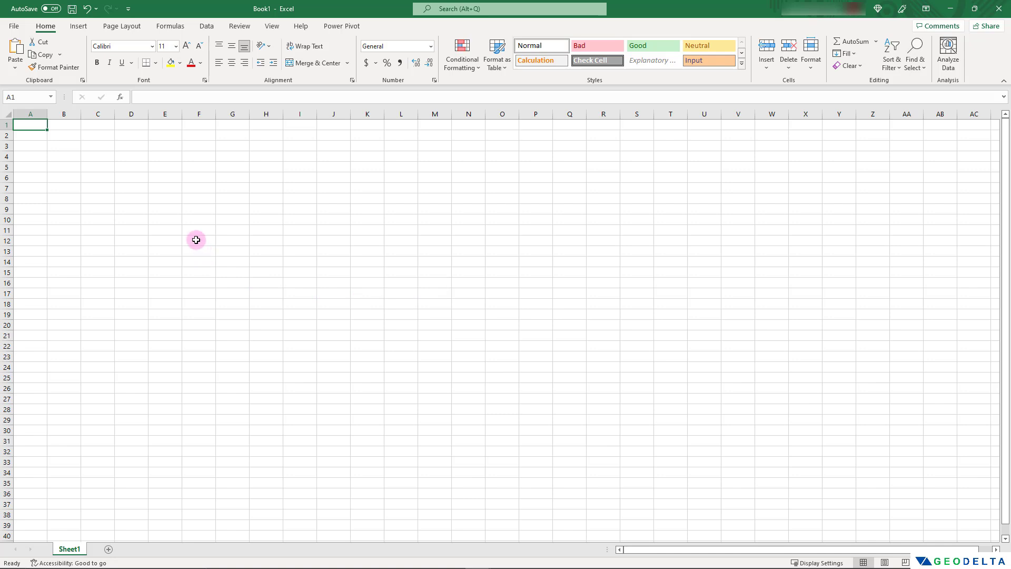
# Paste the copied profile values into the sheet starting at cell B2.
pyautogui.click(75, 135)
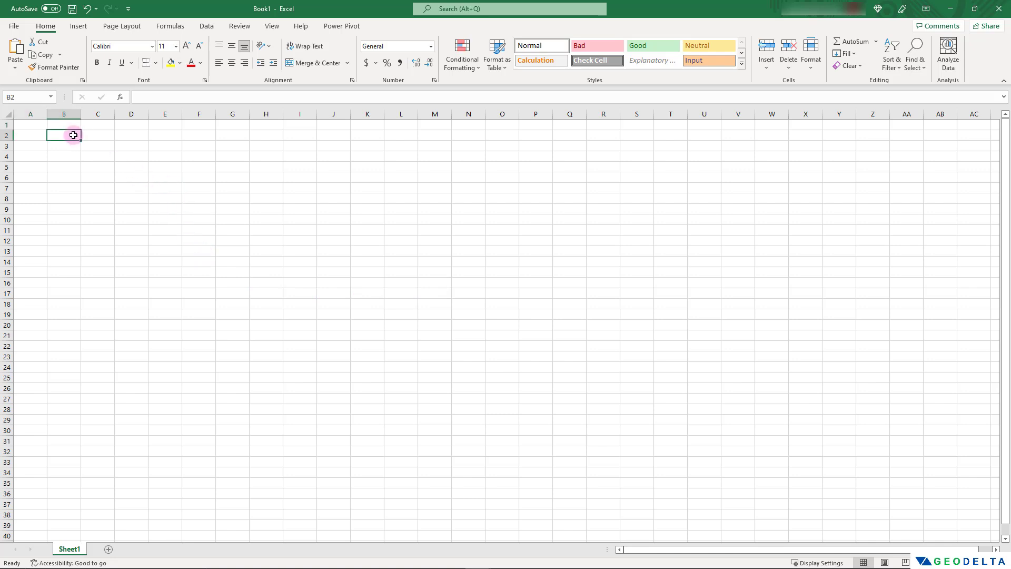
pyautogui.click(16, 66)
pyautogui.click(14, 96)
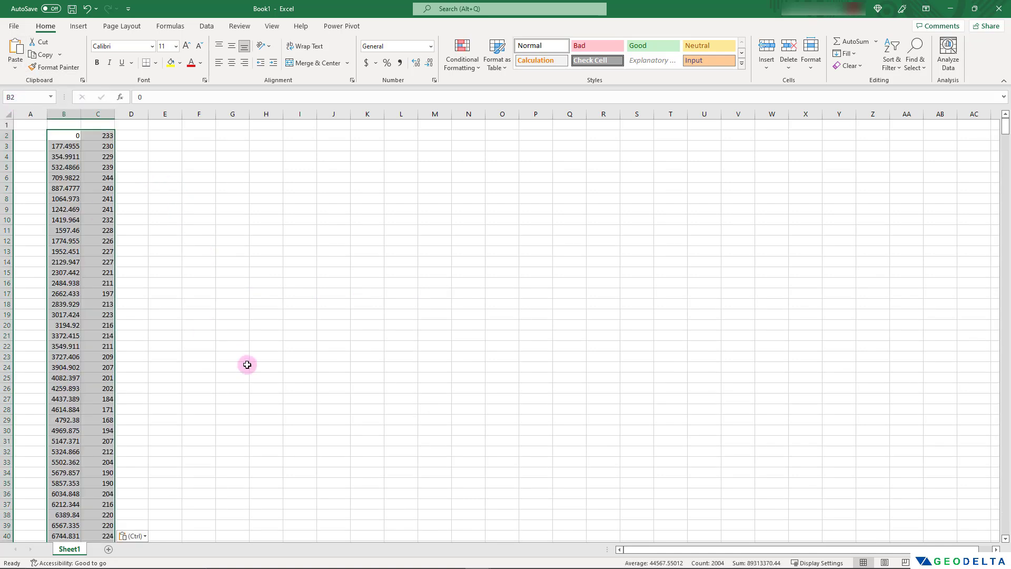
pyautogui.click(253, 355)
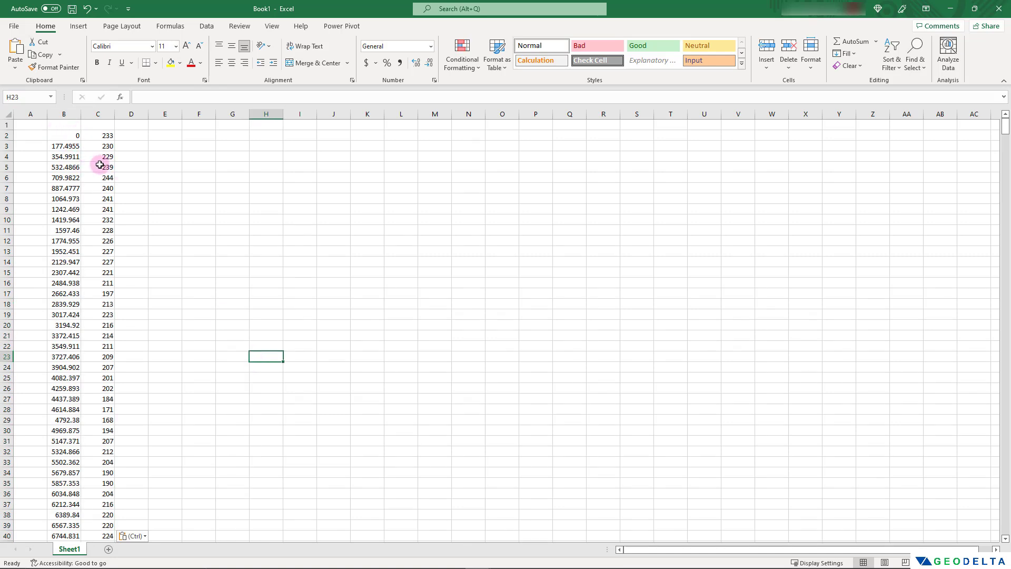
# Add headers 'X-Values' in B1 and 'Z_Values' in C1, then select them with all data below.
pyautogui.click(69, 128)
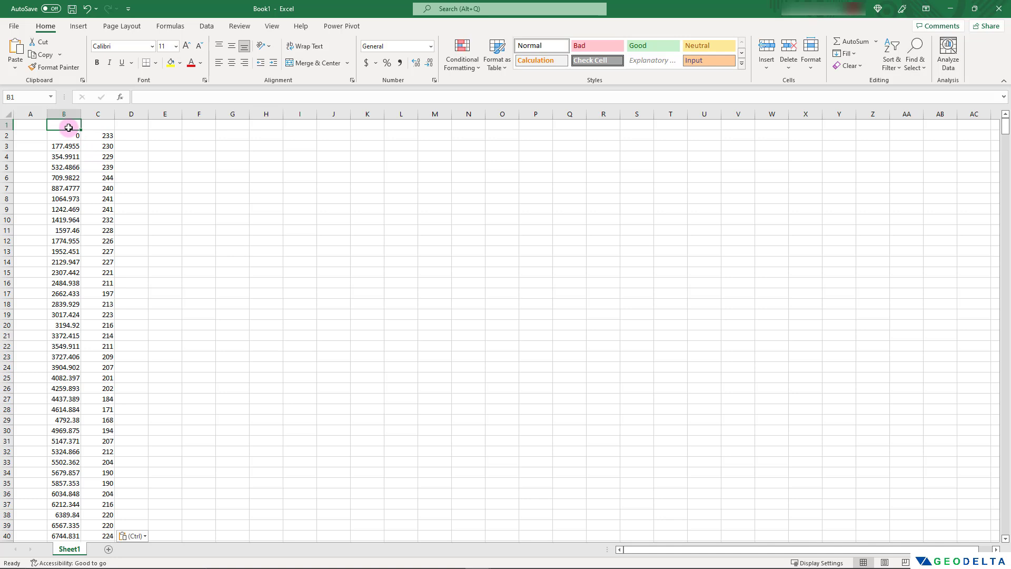
pyautogui.write('X-Values')
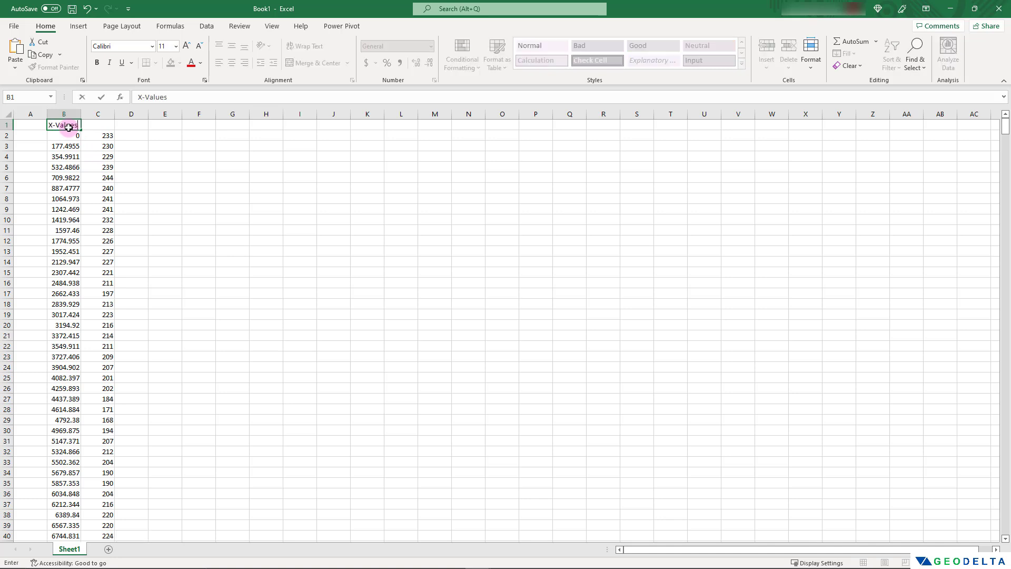
pyautogui.press('Tab')
pyautogui.write('Z')
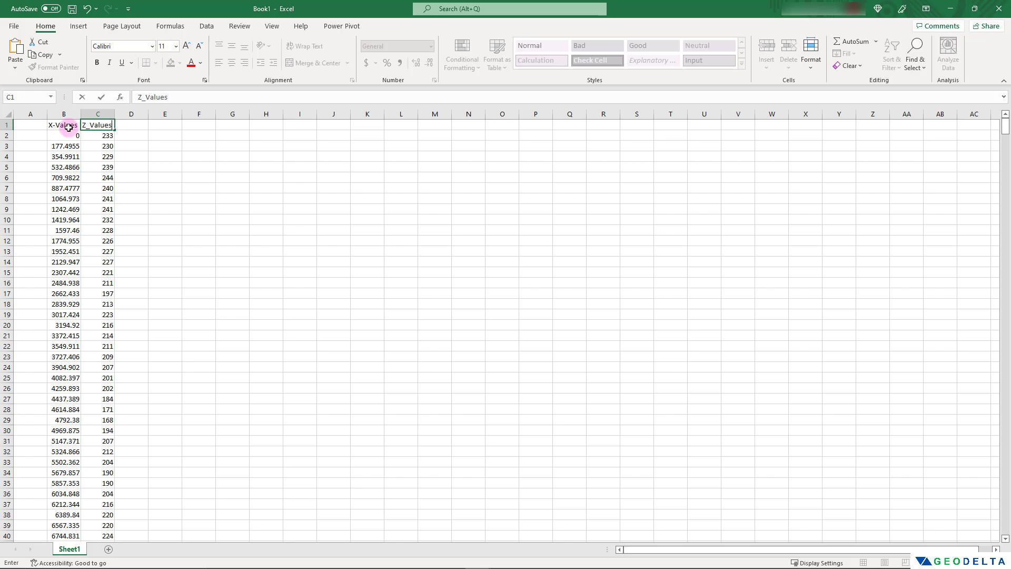
pyautogui.click(68, 127)
pyautogui.moveTo(70, 126); pyautogui.dragTo(88, 127)
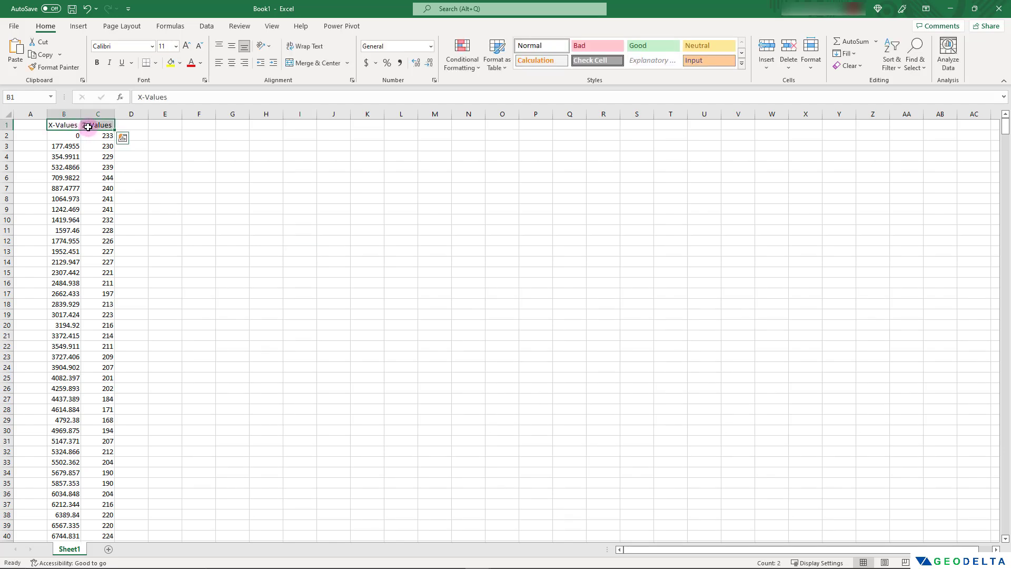
pyautogui.hotkey('ctrl', 'shift', 'Down')
# Insert a Scatter with Smooth Lines chart of the data, then move it beside the data and make it taller.
pyautogui.hotkey('ctrl', 'BackSpace')
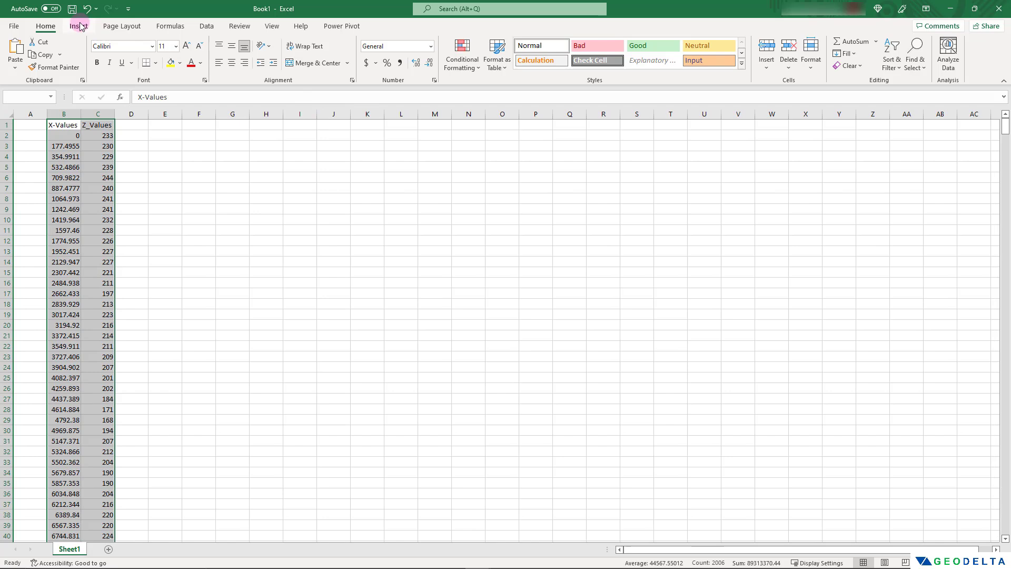
pyautogui.click(80, 25)
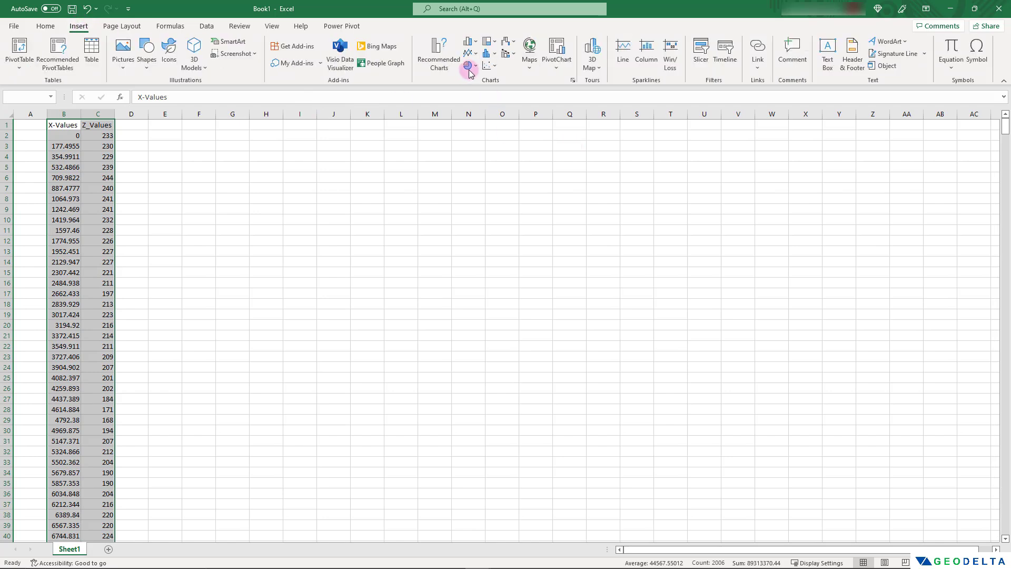
pyautogui.click(489, 65)
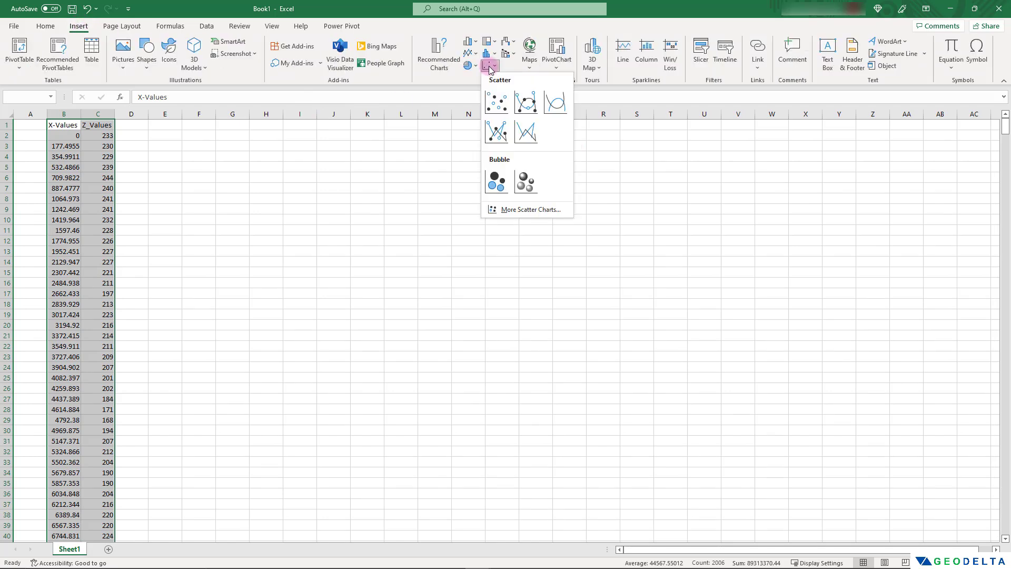
pyautogui.click(548, 98)
pyautogui.moveTo(406, 255); pyautogui.dragTo(892, 275)
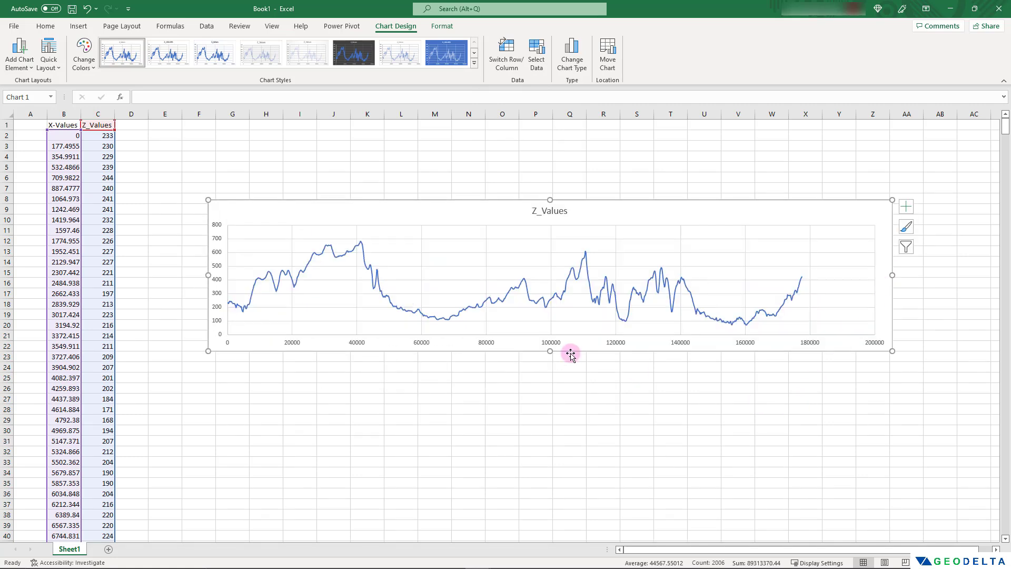
pyautogui.moveTo(549, 349); pyautogui.dragTo(571, 453)
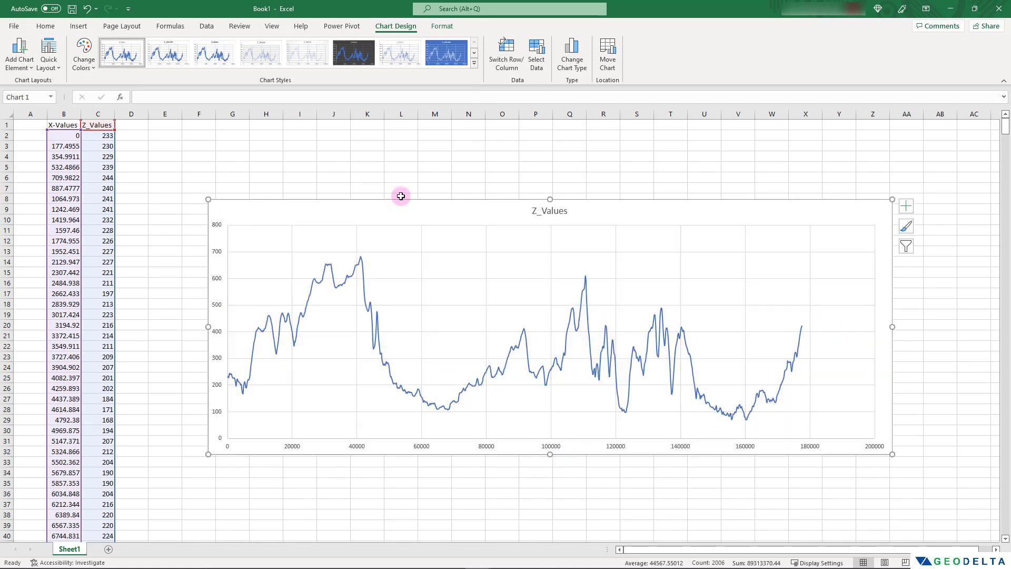